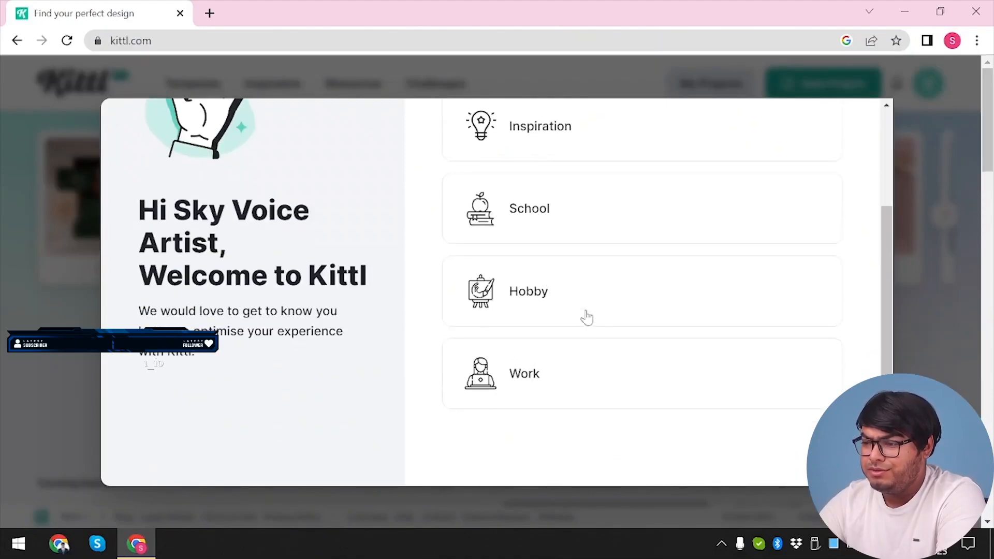
# Answer the welcome questions with School as the purpose and start a new Social Media project in the editor
pyautogui.click(577, 192)
pyautogui.scroll(2, 353, 276)
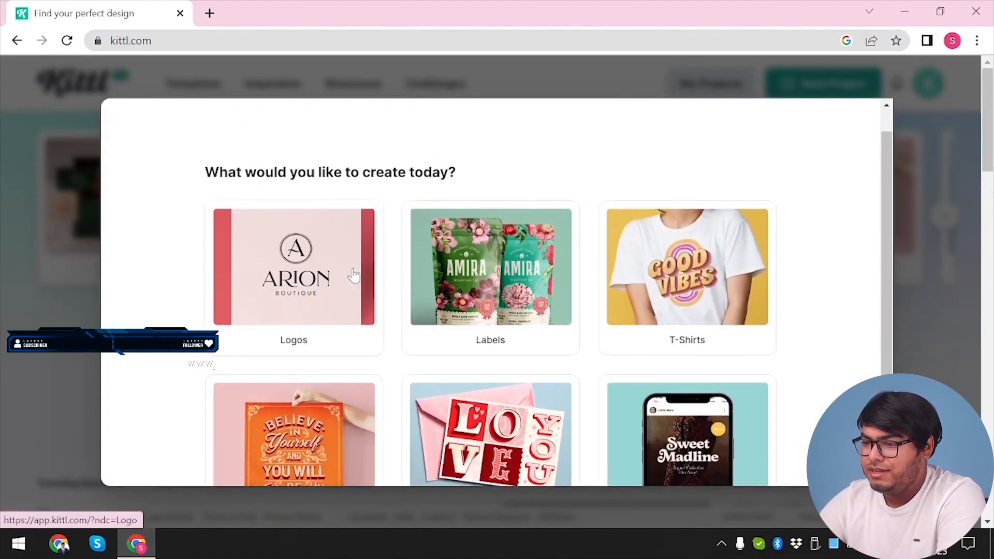
pyautogui.scroll(-3, 353, 276)
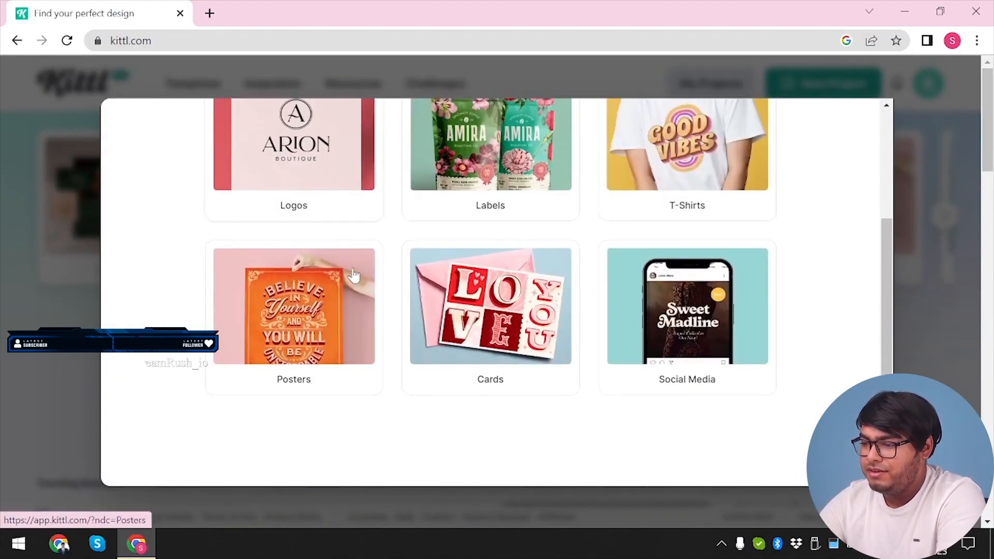
pyautogui.click(708, 329)
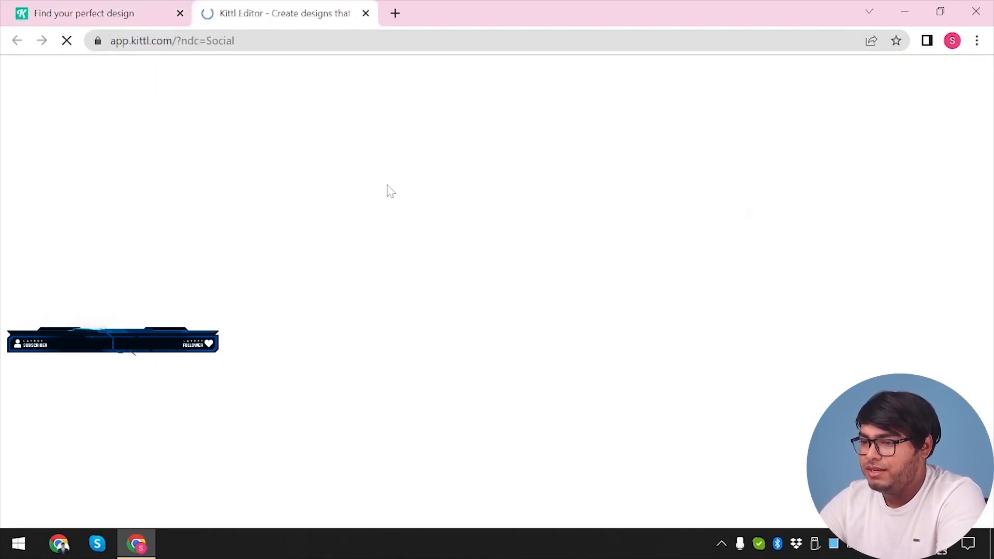
pyautogui.click(95, 8)
pyautogui.click(331, 2)
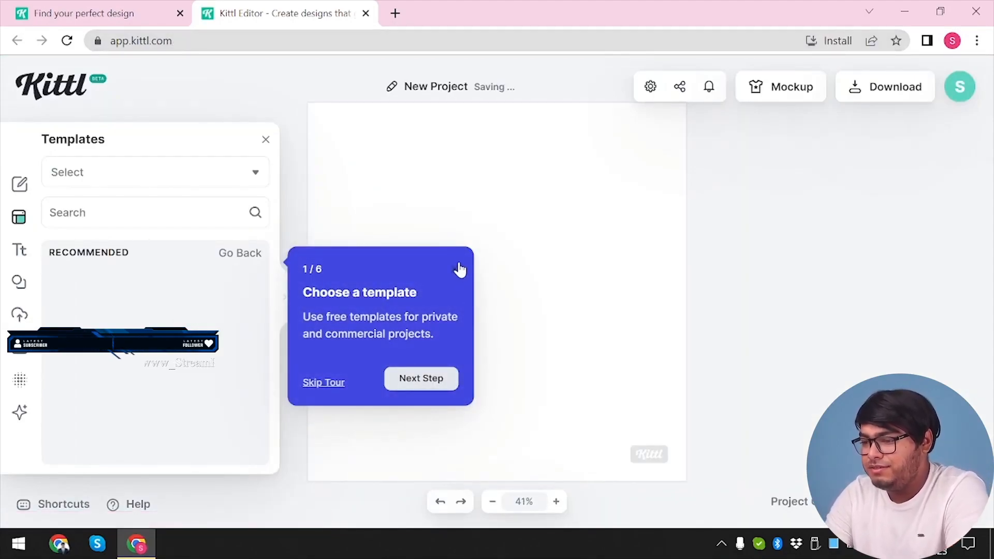
# Skip the introductory tour, dismiss the Kittl AI suggestion and close the Templates library to clear the canvas
pyautogui.click(319, 383)
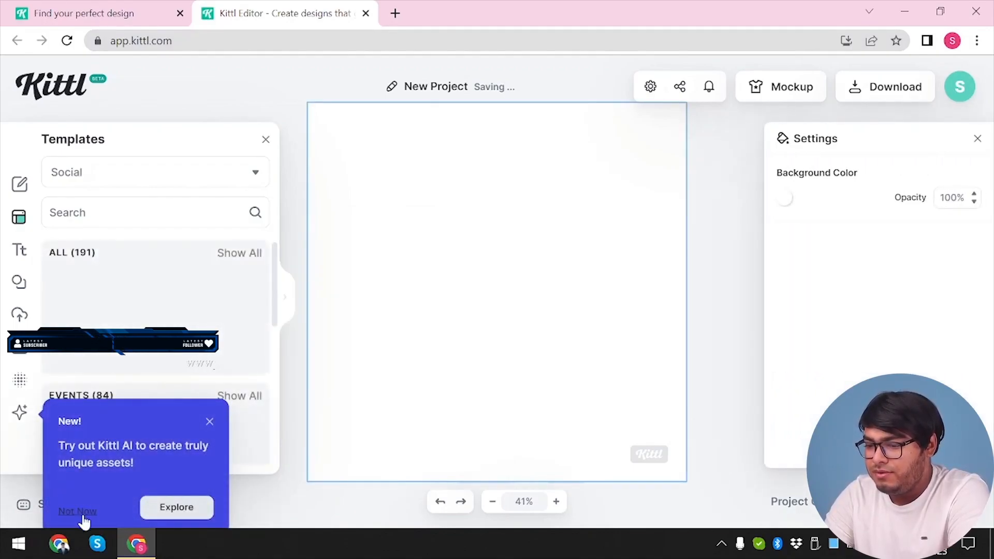
pyautogui.click(78, 511)
pyautogui.click(286, 308)
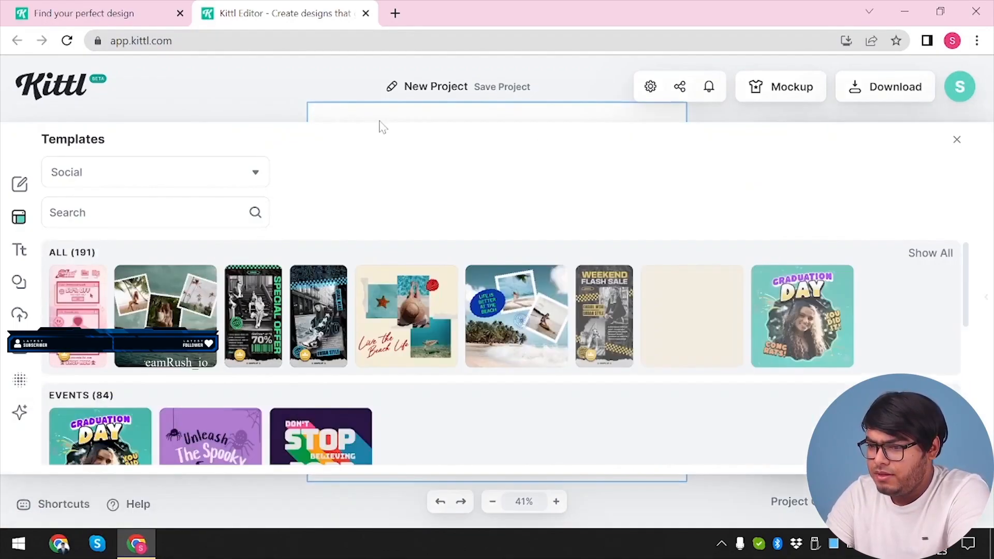
pyautogui.click(956, 139)
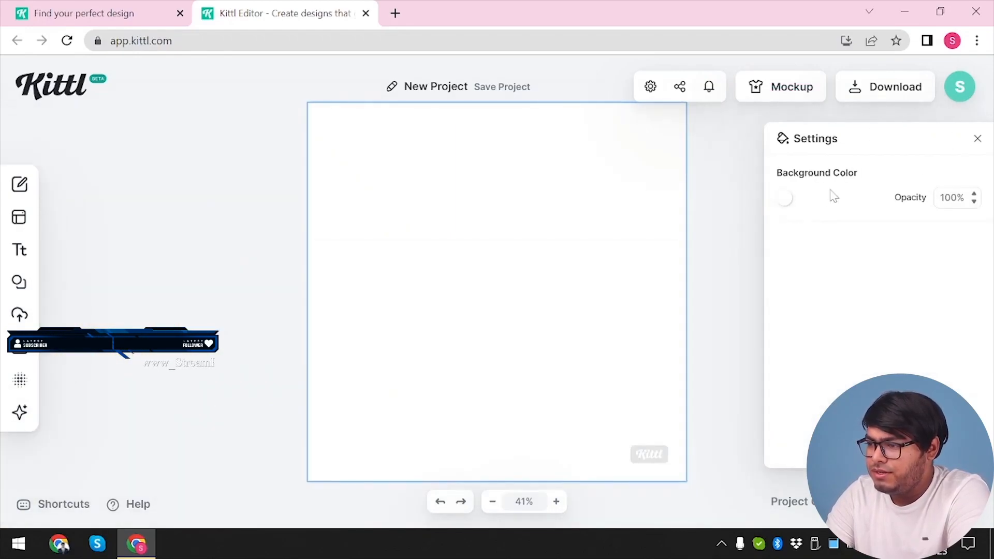
# Change the blank canvas's background color to light grey
pyautogui.click(786, 201)
pyautogui.moveTo(714, 278); pyautogui.dragTo(553, 237)
pyautogui.click(758, 190)
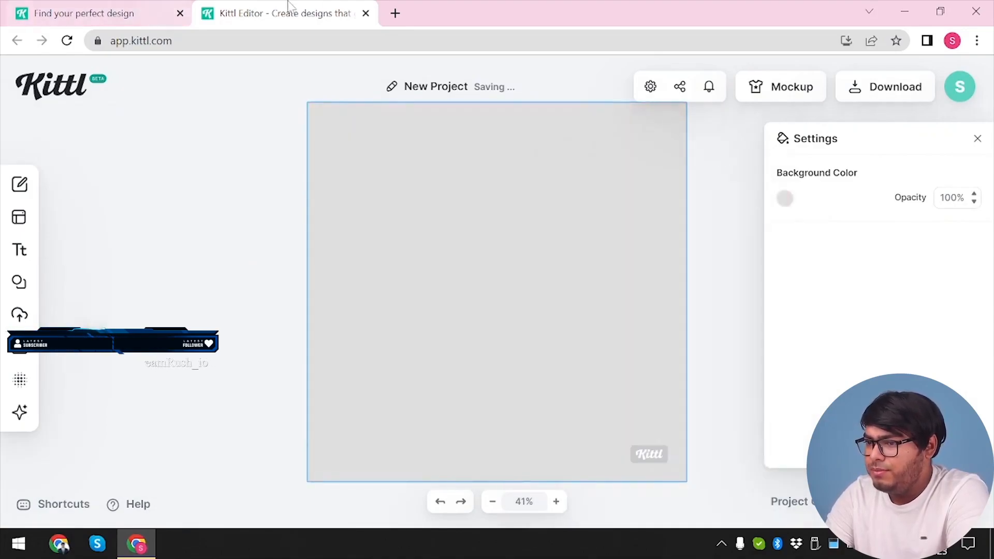
# Return to the Kittl home page and look through the design categories from Logos to Streetwear
pyautogui.click(119, 13)
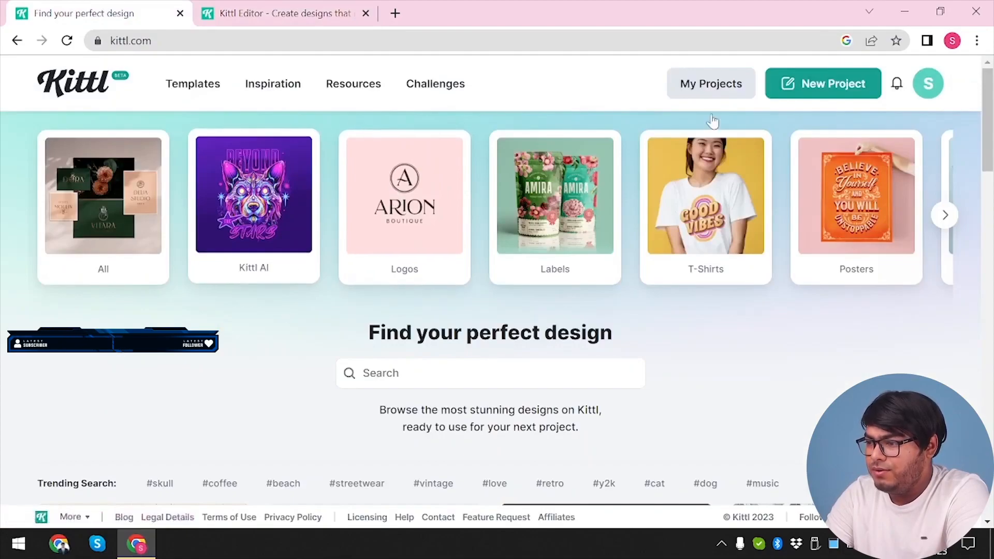
pyautogui.click(325, 11)
pyautogui.click(103, 13)
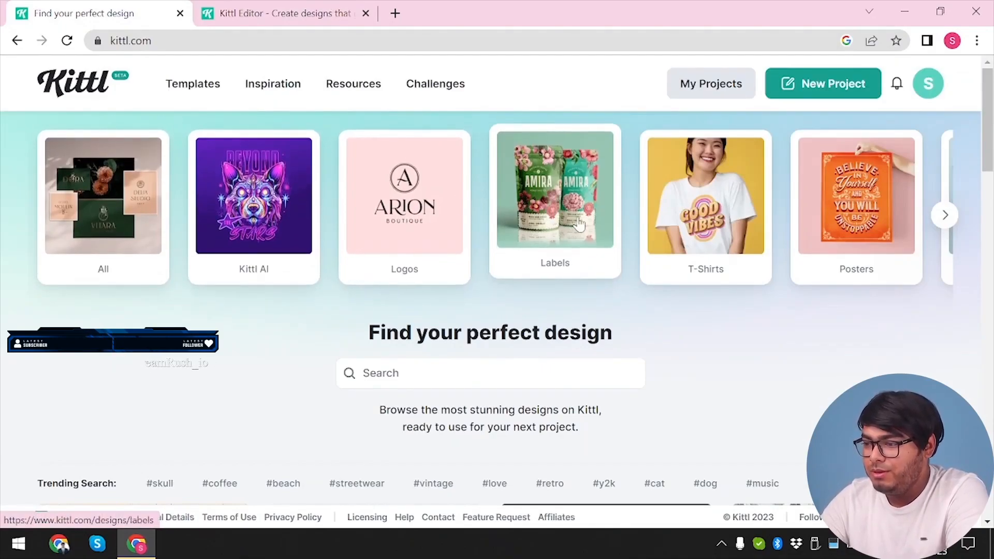
pyautogui.hscroll(4, 578, 222)
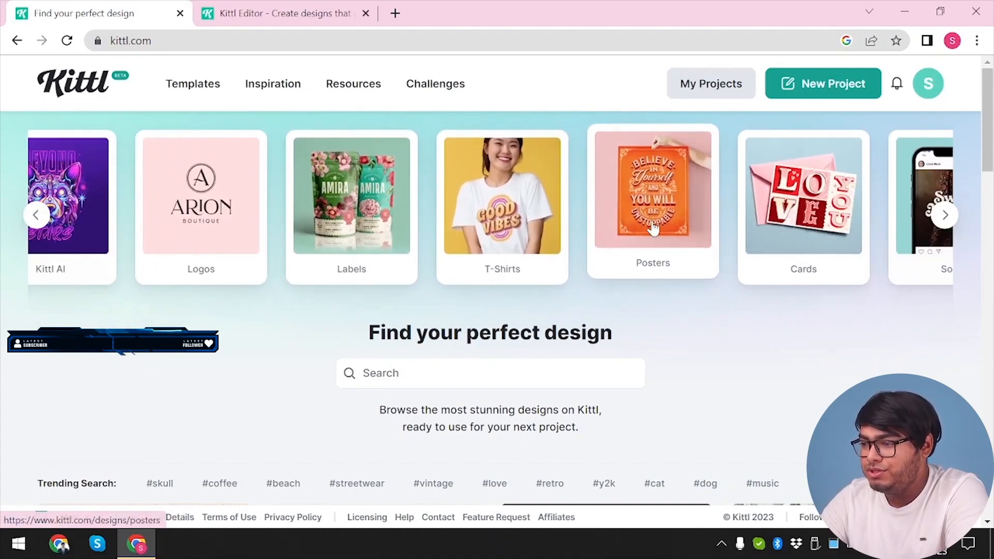
pyautogui.hscroll(6, 652, 228)
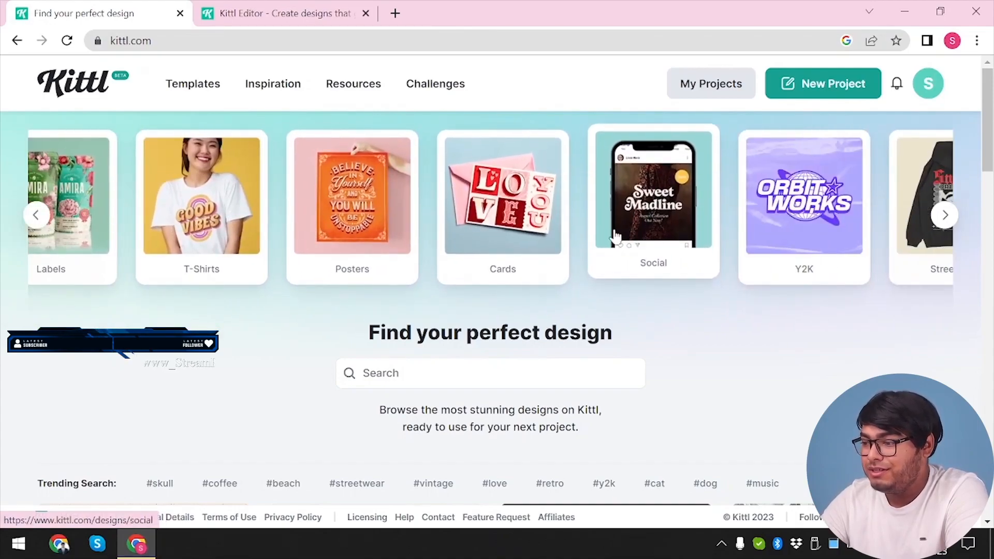
pyautogui.hscroll(2, 715, 233)
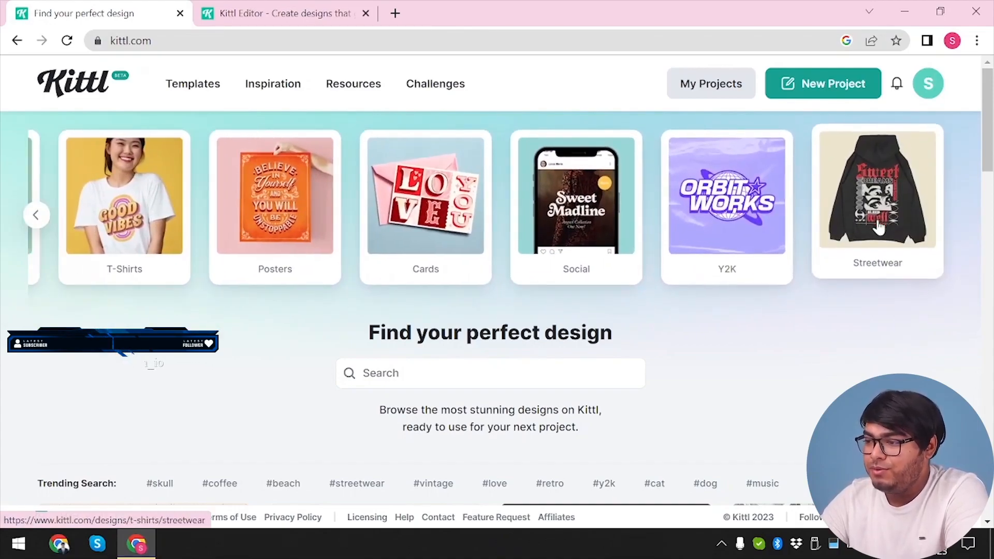
pyautogui.hscroll(-1, 398, 265)
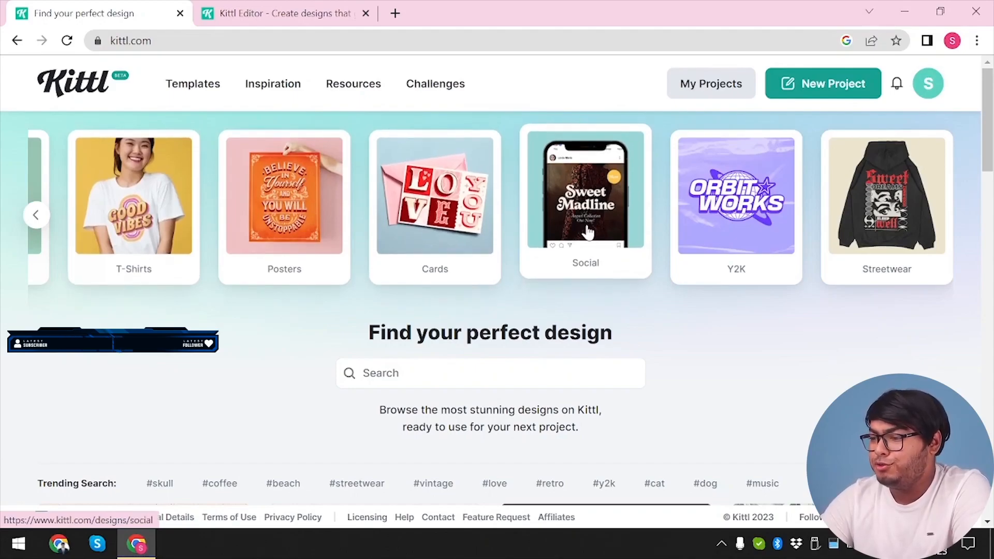
pyautogui.hscroll(-6, 376, 239)
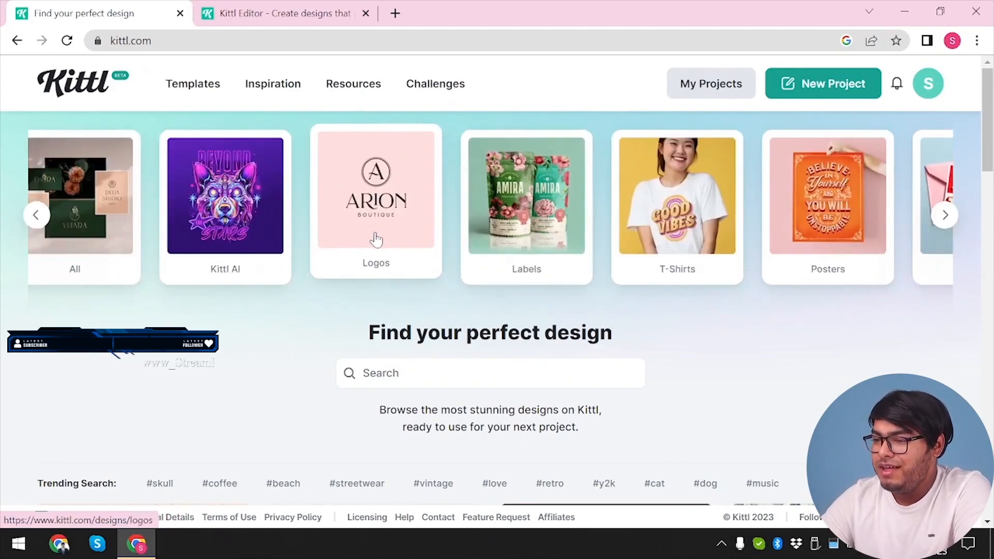
pyautogui.hscroll(6, 376, 239)
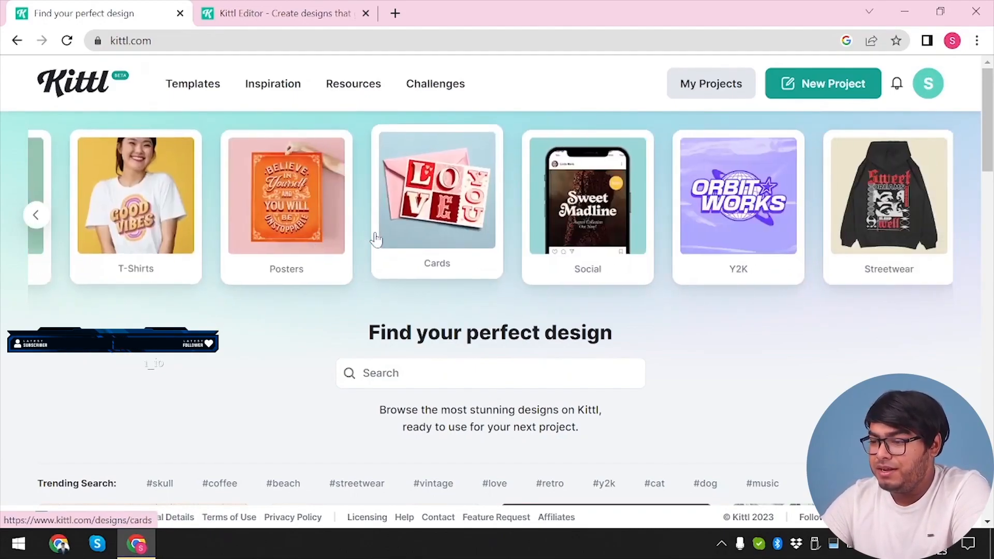
# Find the Holiday Greeting - Flatlay Christmas Ornament template among the Cards designs and open it for editing
pyautogui.click(417, 223)
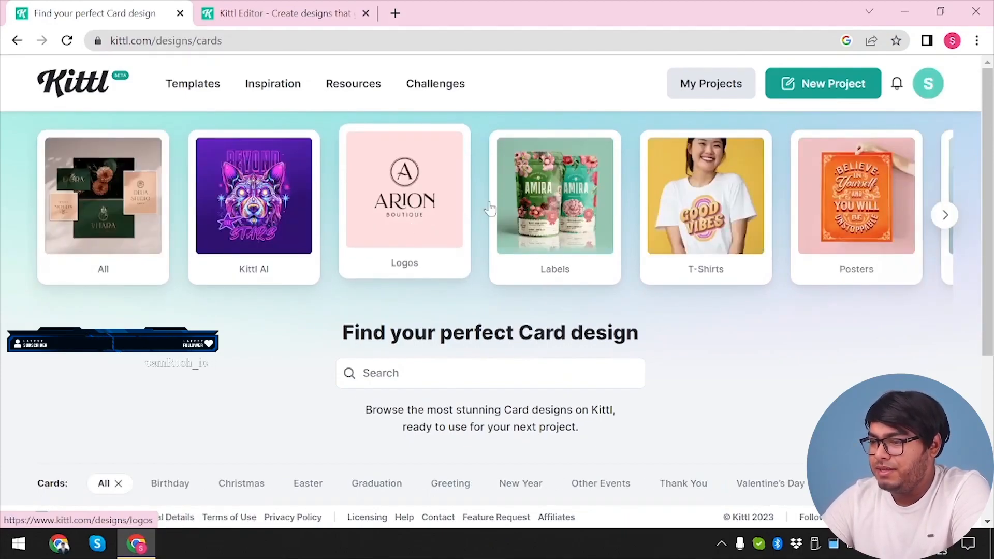
pyautogui.hscroll(2, 489, 207)
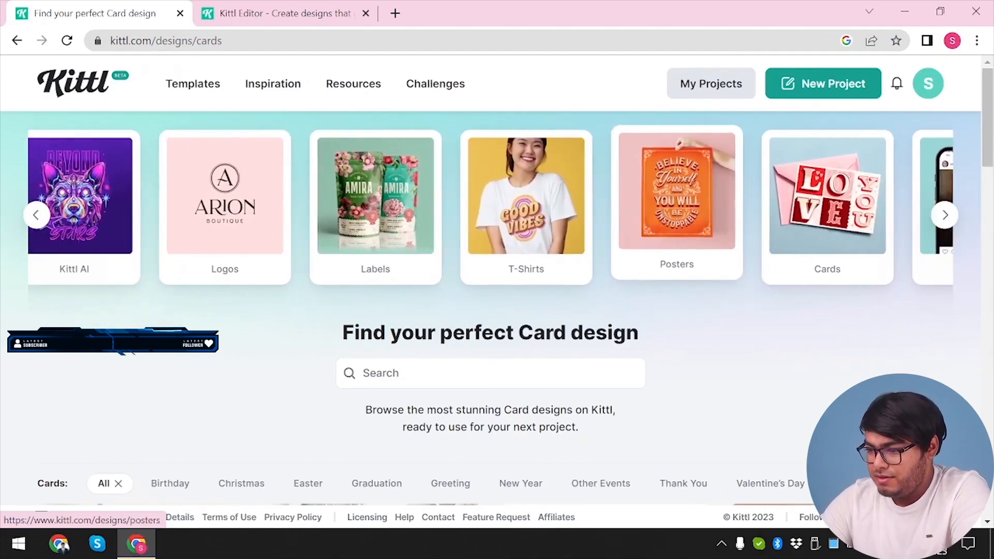
pyautogui.scroll(-5, 647, 233)
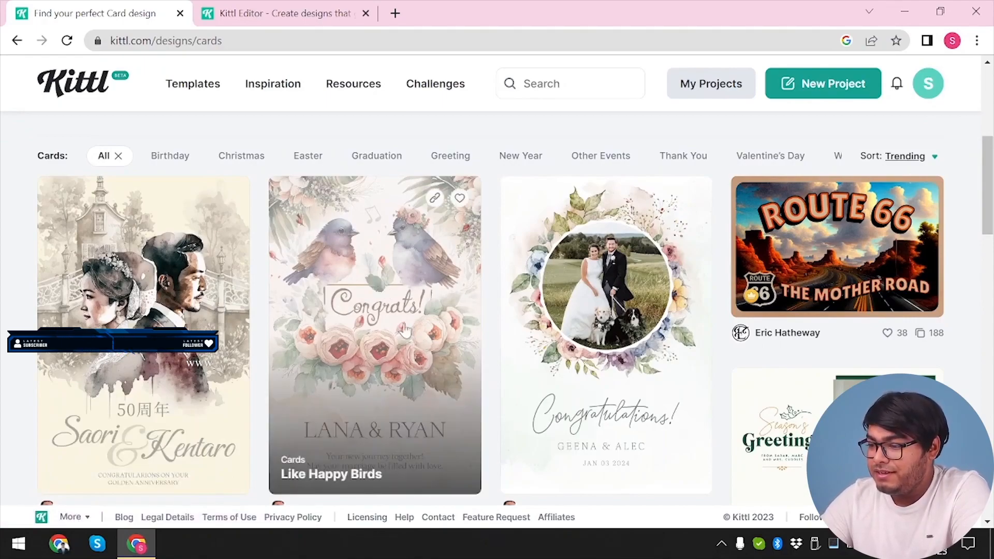
pyautogui.scroll(-2, 263, 337)
pyautogui.scroll(4, 262, 334)
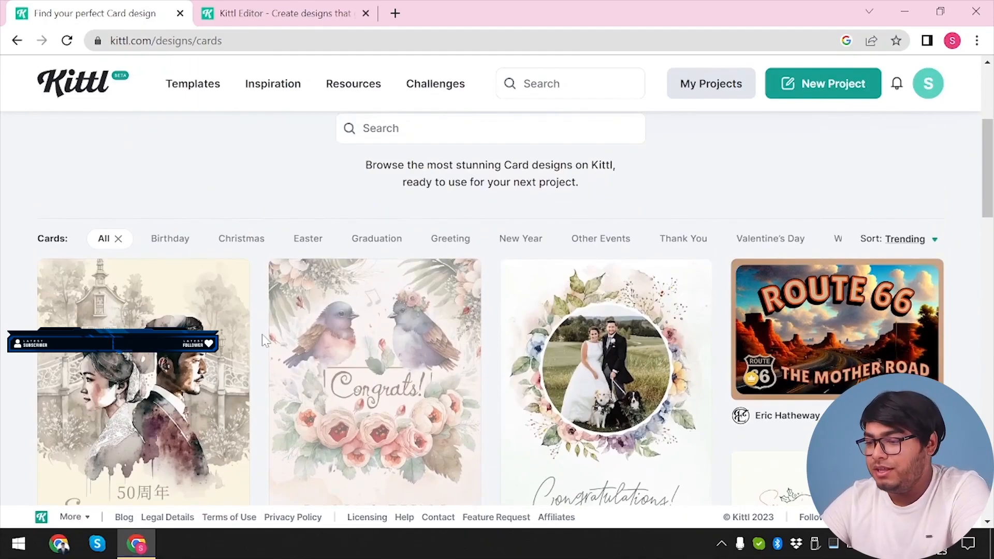
pyautogui.scroll(-4, 470, 342)
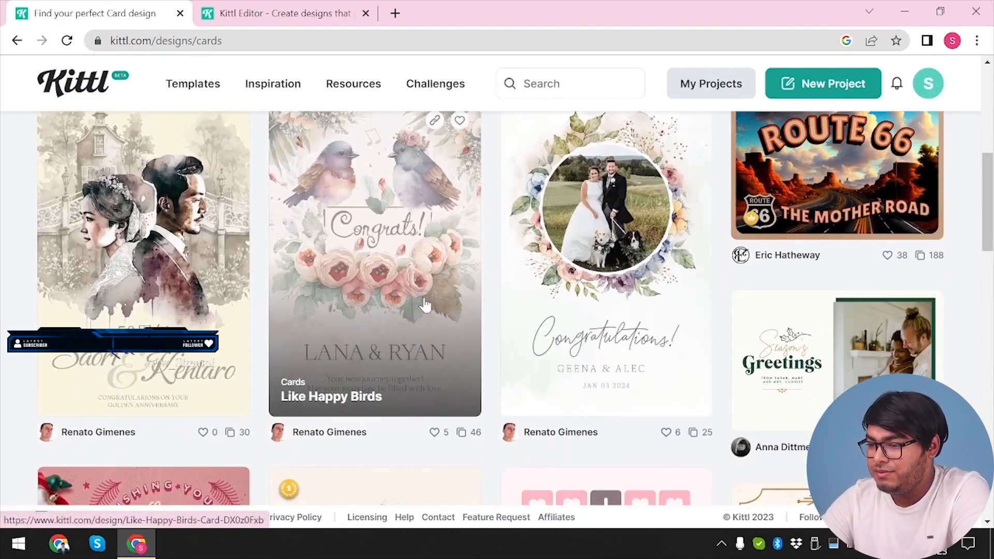
pyautogui.scroll(-1, 389, 252)
pyautogui.scroll(-4, 389, 252)
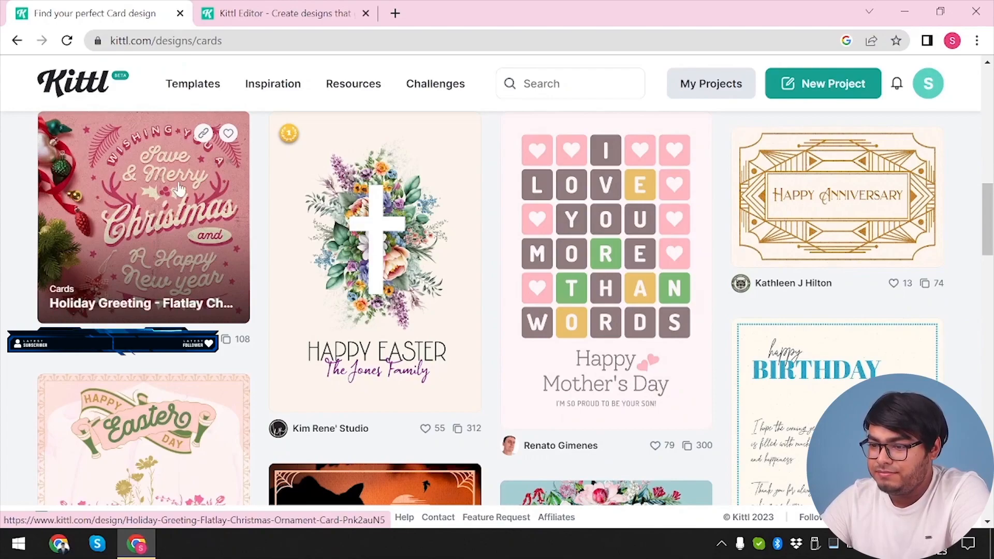
pyautogui.click(157, 192)
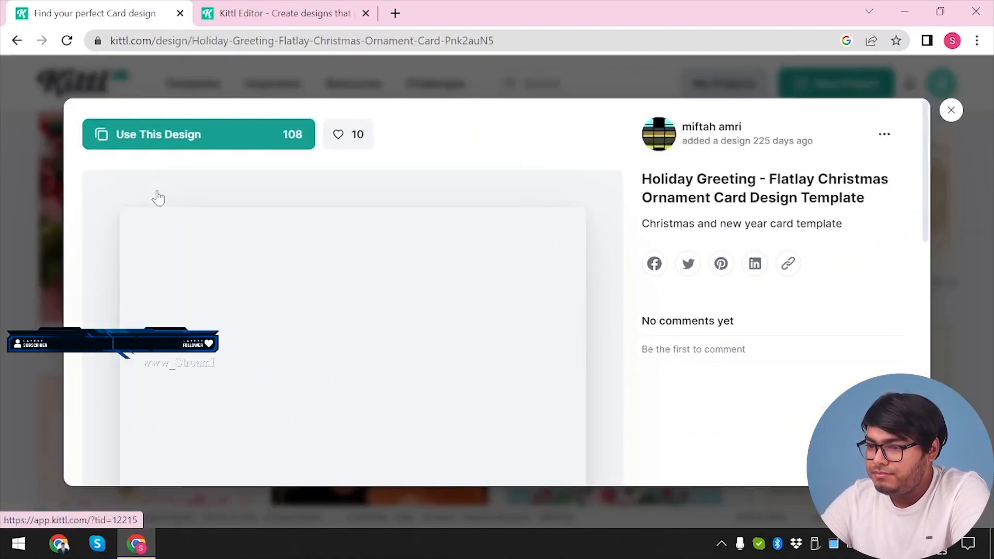
pyautogui.click(153, 145)
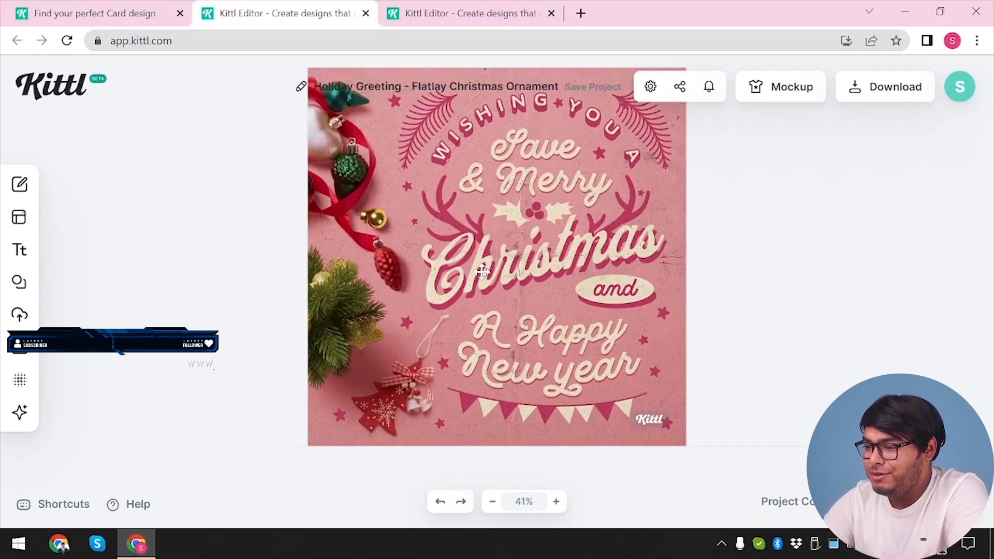
# Try moving the card's grouped background and decorations sideways on the canvas, undoing each move
pyautogui.click(481, 271)
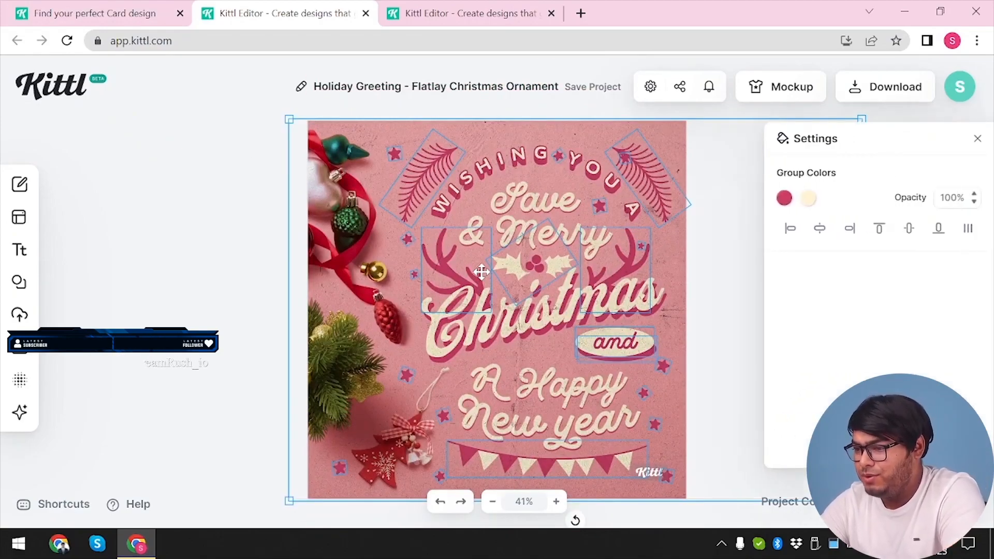
pyautogui.moveTo(423, 177); pyautogui.dragTo(460, 170)
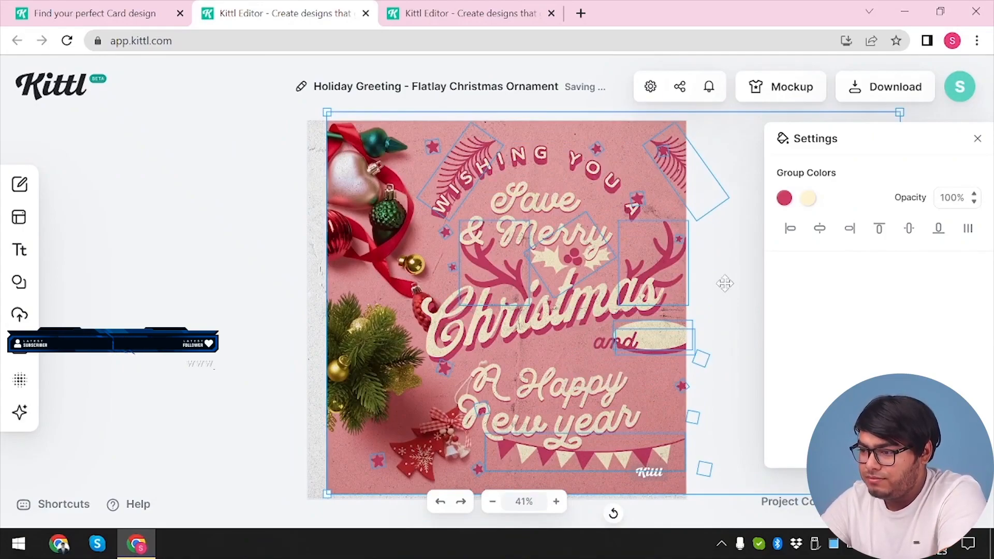
pyautogui.hotkey('ctrl', 'z')
pyautogui.moveTo(373, 229); pyautogui.dragTo(463, 242)
pyautogui.click(150, 224)
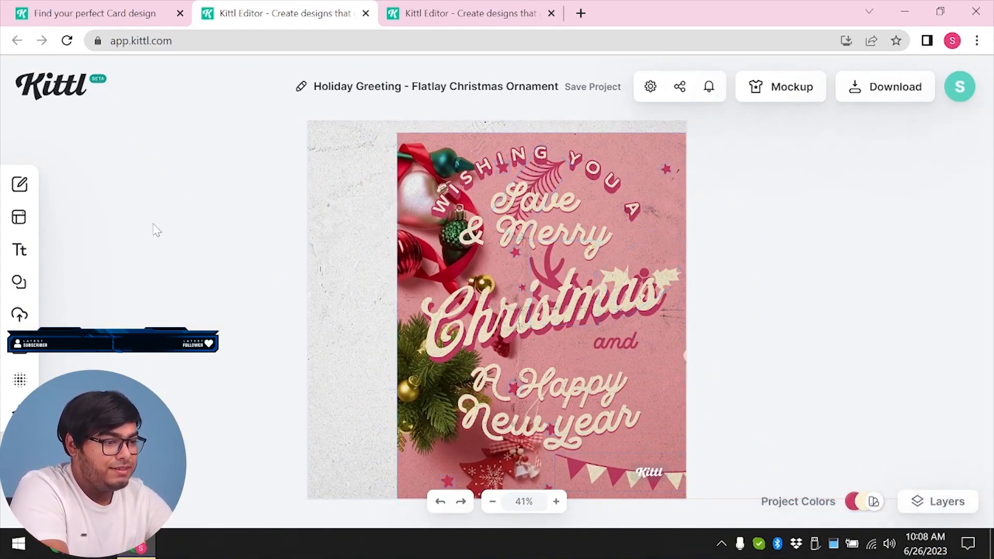
pyautogui.hotkey('ctrl', 'z')
# Examine the text settings of the "& Merry", "Save", "WISHING YOU A" and "Christmas" lines on the card
pyautogui.click(533, 234)
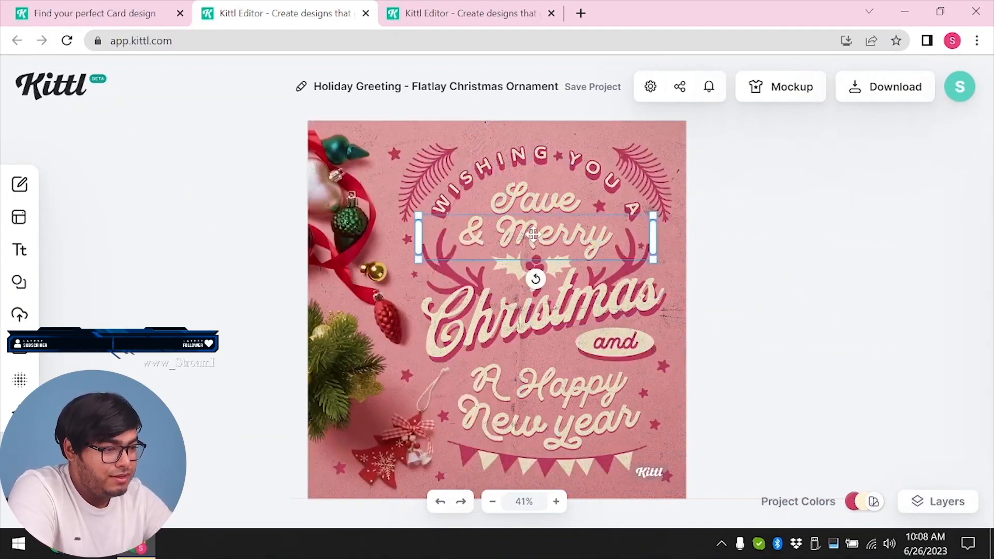
pyautogui.click(544, 191)
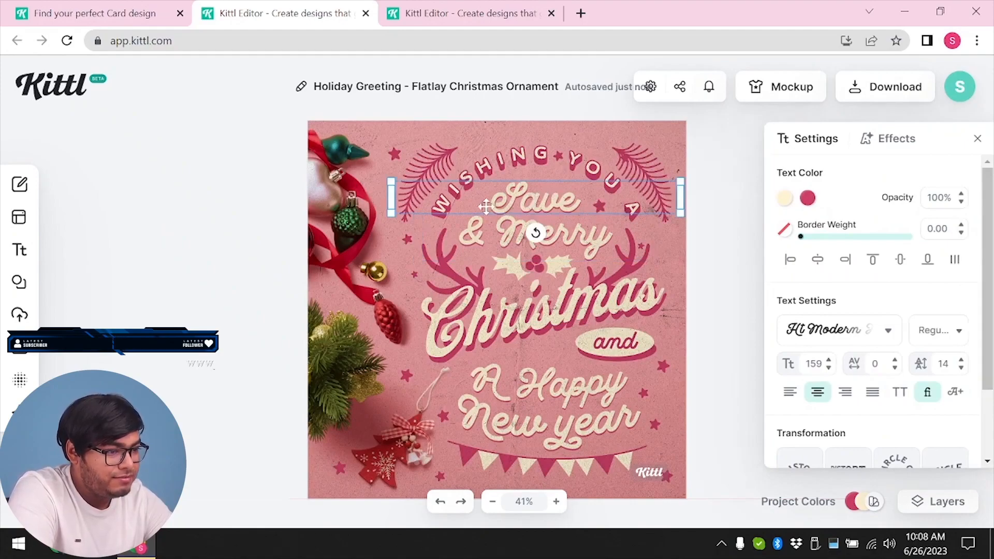
pyautogui.click(526, 162)
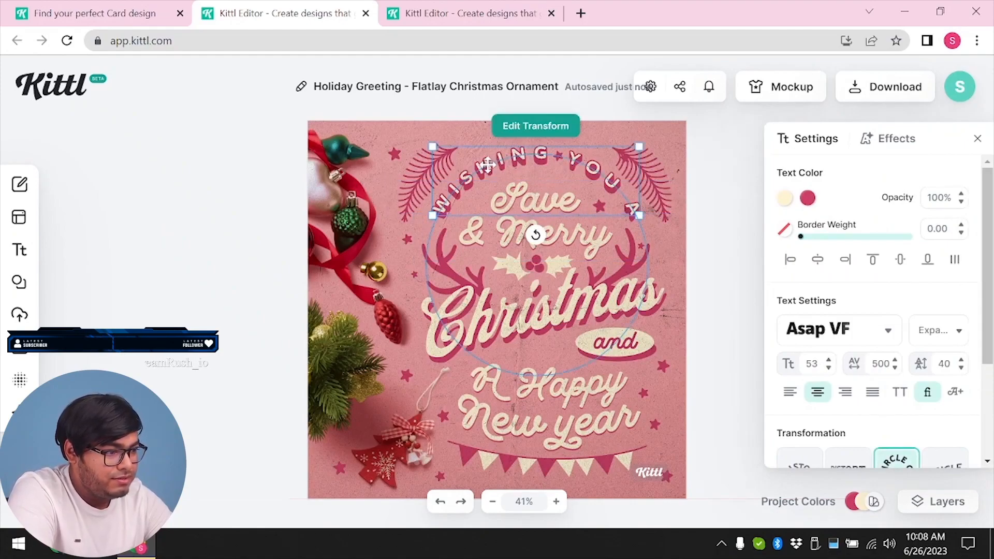
pyautogui.click(523, 326)
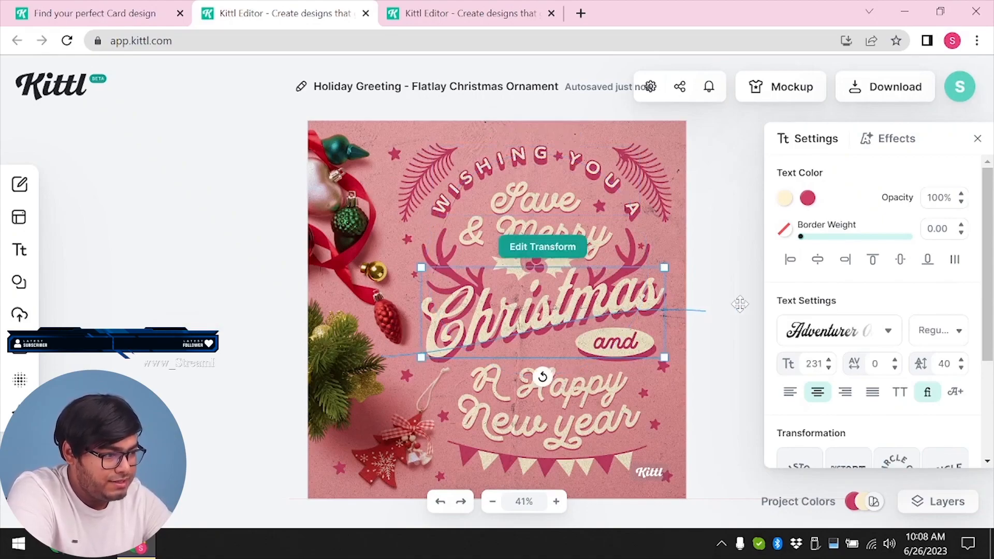
pyautogui.click(641, 241)
pyautogui.click(535, 320)
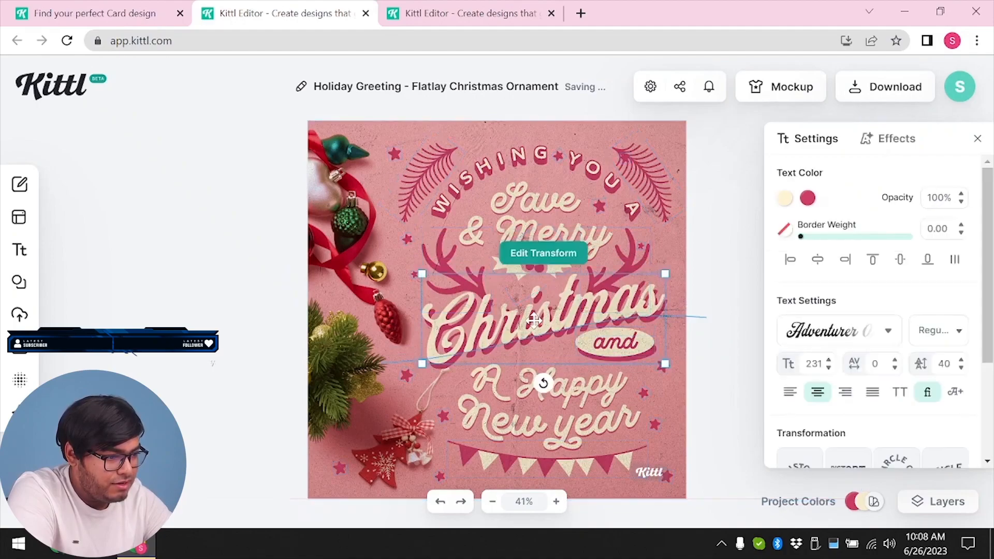
# Lower the arch curve of the "A Happy" text and set the rise curve of the "Christmas" text to 100%
pyautogui.click(615, 388)
pyautogui.scroll(-3, 830, 429)
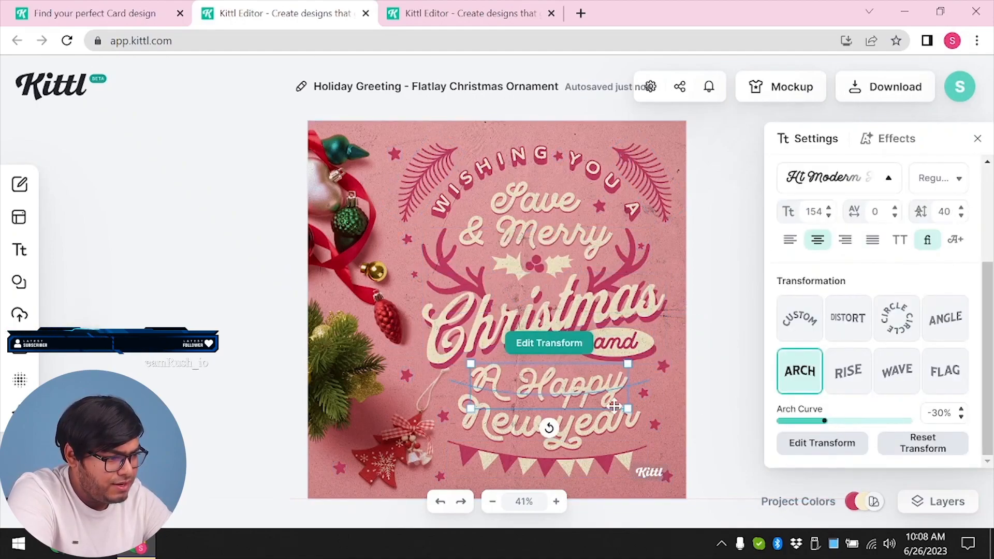
pyautogui.moveTo(827, 422); pyautogui.dragTo(770, 431)
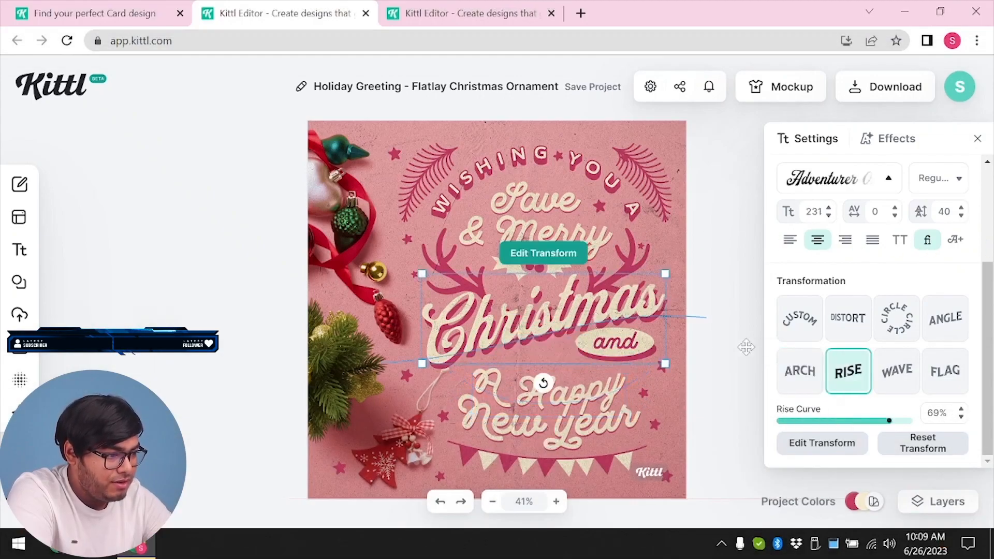
pyautogui.moveTo(893, 427); pyautogui.dragTo(928, 431)
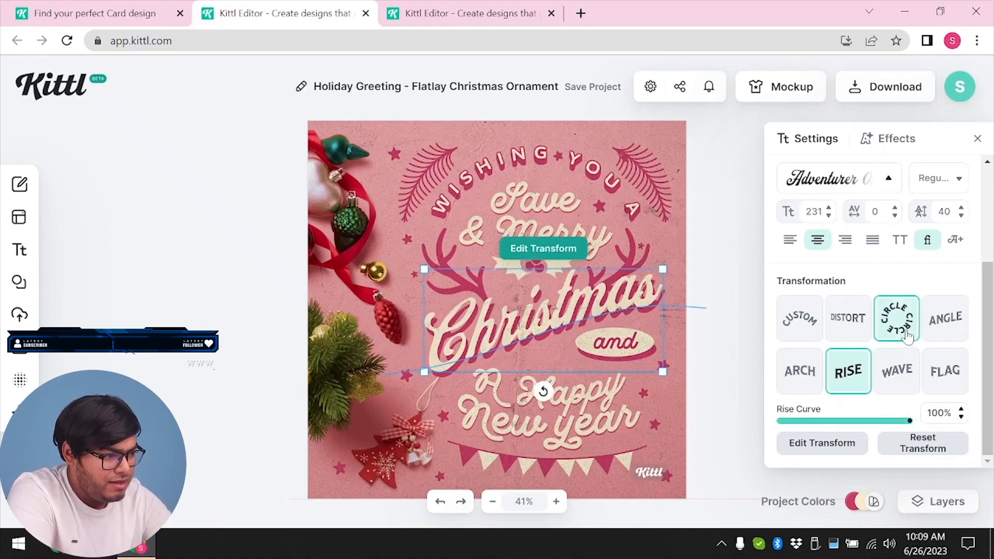
# Change the transformation of the "WISHING YOU A" text to Custom and open its free line for editing
pyautogui.click(541, 155)
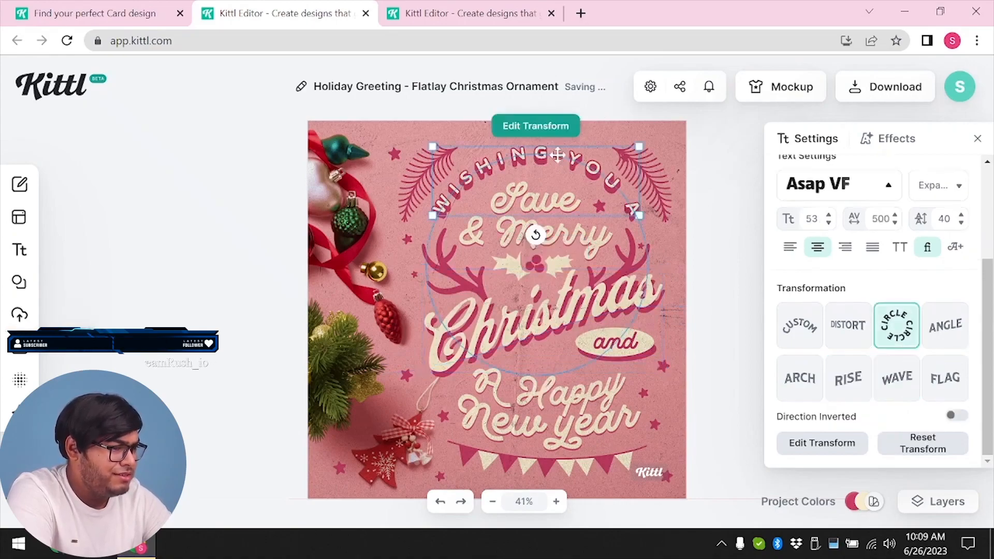
pyautogui.scroll(2, 896, 383)
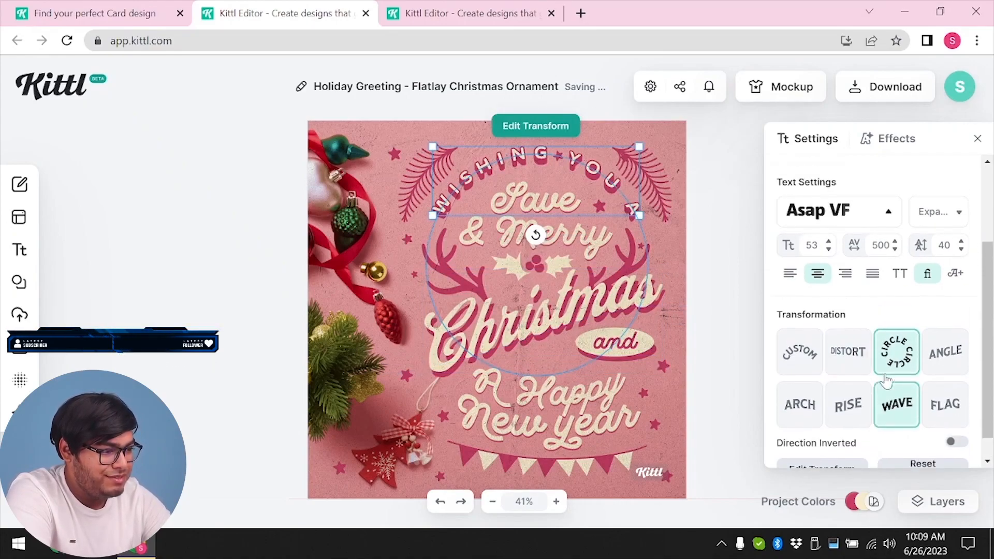
pyautogui.scroll(-1, 885, 383)
pyautogui.click(802, 342)
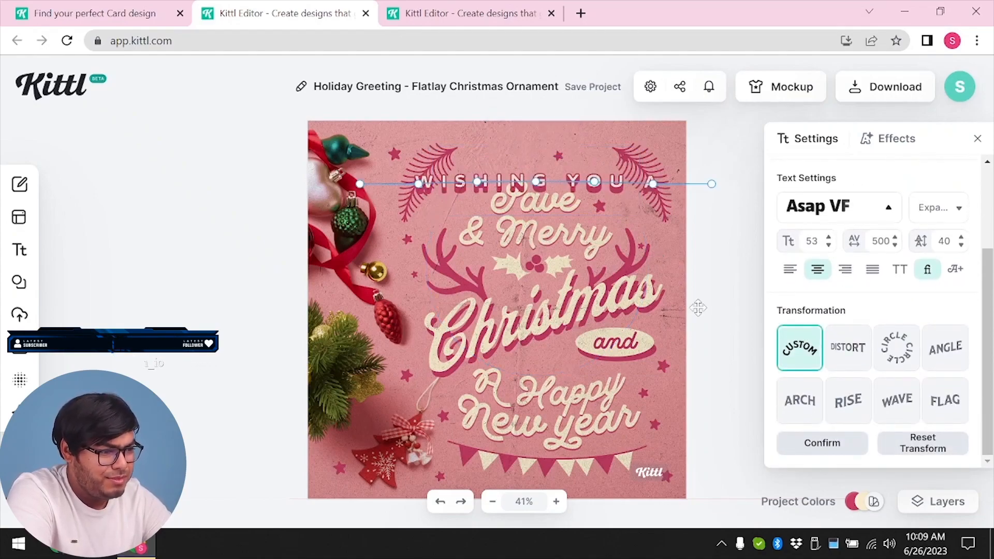
pyautogui.click(822, 443)
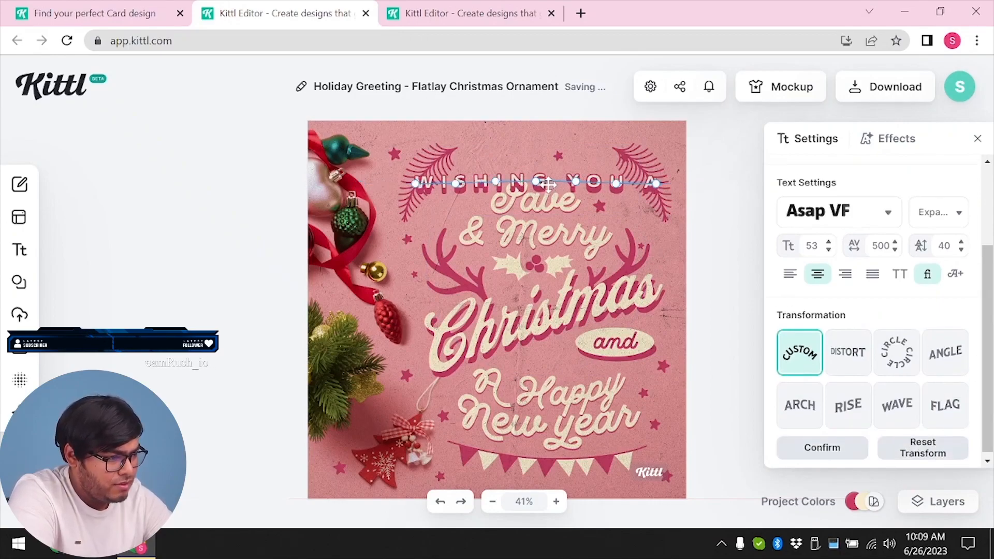
# Bend the free line of the "WISHING YOU A" text into a steep, uneven zigzag and confirm the shape
pyautogui.moveTo(539, 181); pyautogui.dragTo(539, 174)
pyautogui.moveTo(459, 182); pyautogui.dragTo(529, 254)
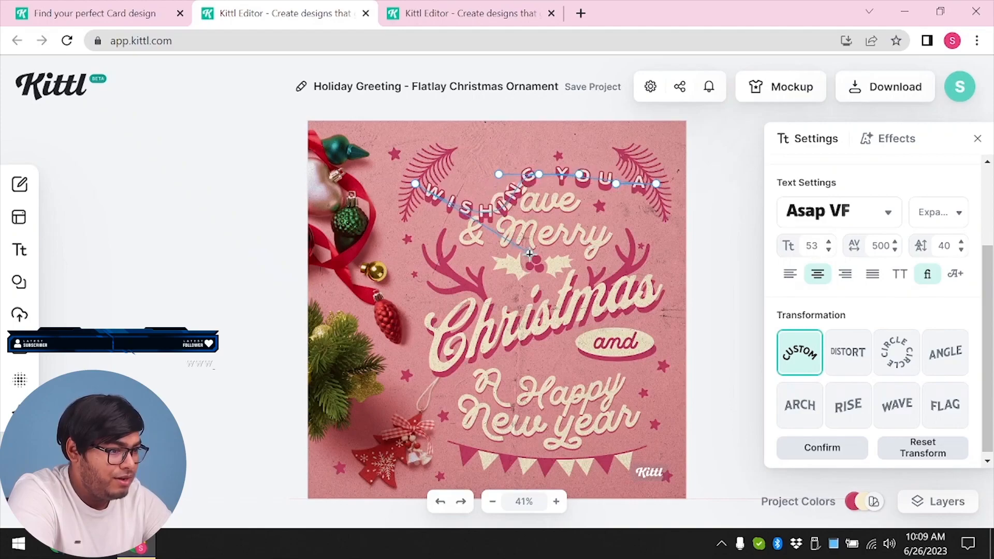
pyautogui.moveTo(539, 175); pyautogui.dragTo(609, 153)
pyautogui.moveTo(586, 188); pyautogui.dragTo(582, 129)
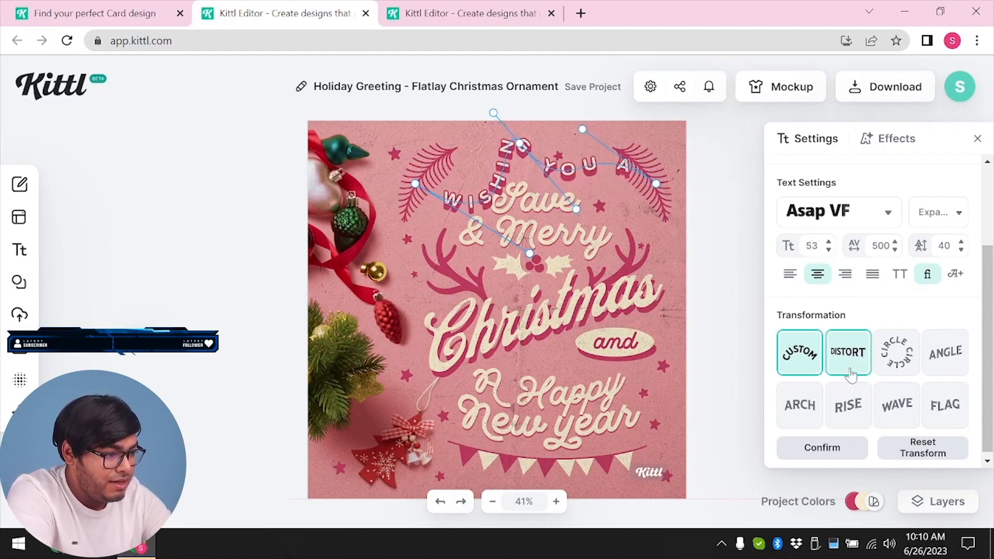
pyautogui.click(850, 455)
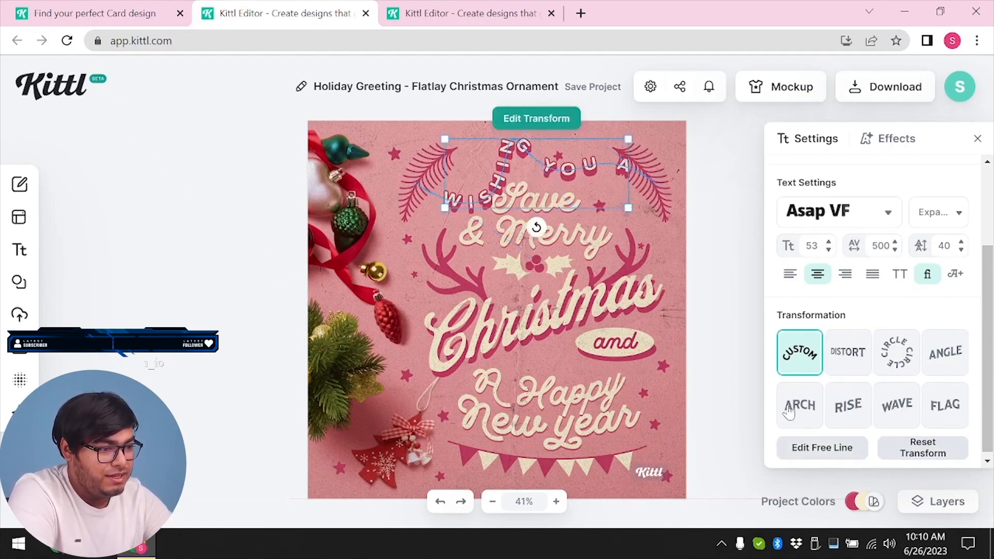
# Try moving the card's grouped background and decorations slightly down
pyautogui.moveTo(540, 179); pyautogui.dragTo(546, 200)
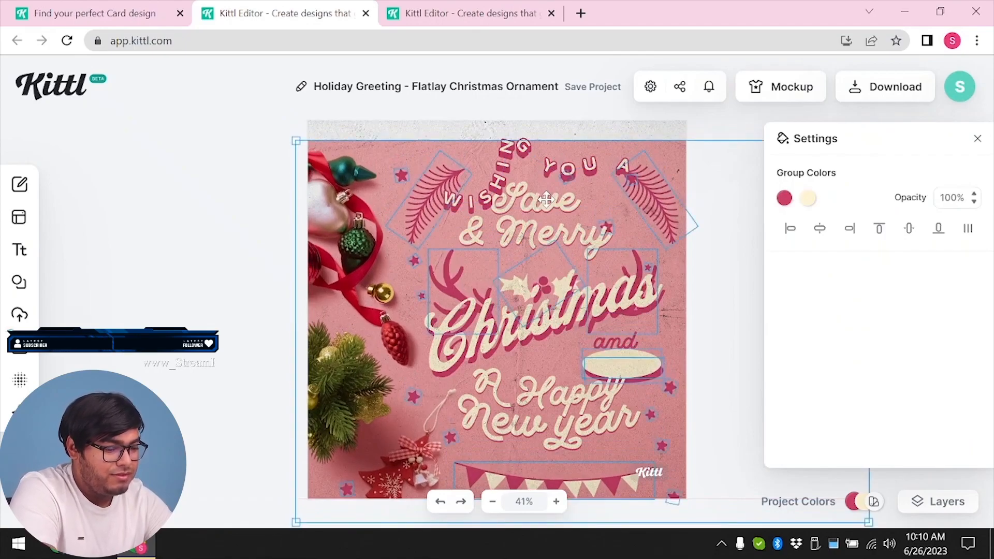
pyautogui.click(130, 237)
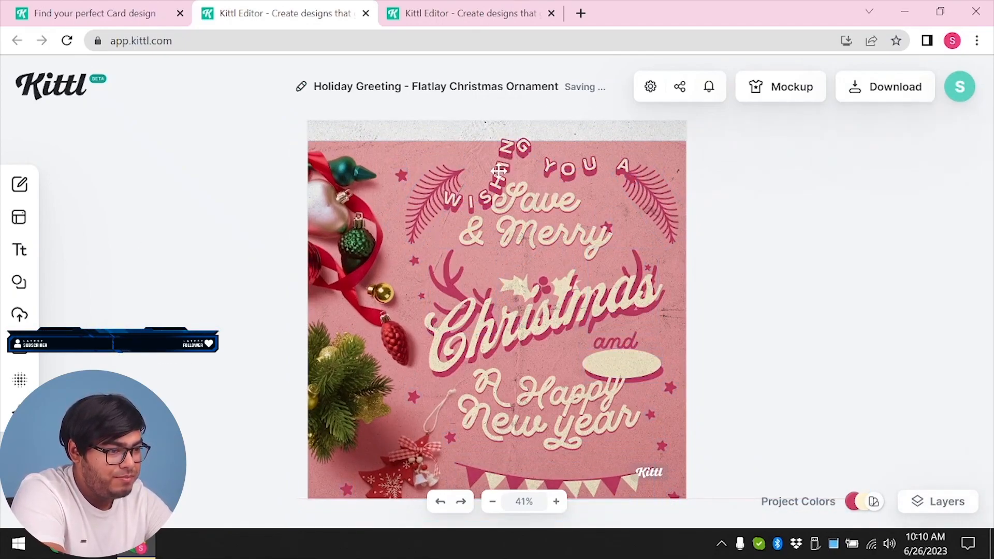
# Nudge the "WISHING YOU A" text slightly left, smooth its free line into a gentle wave, and confirm the shape
pyautogui.click(500, 168)
pyautogui.moveTo(559, 141)
pyautogui.mouseDown()
pyautogui.moveTo(560, 172)
pyautogui.moveTo(554, 141)
pyautogui.mouseUp()
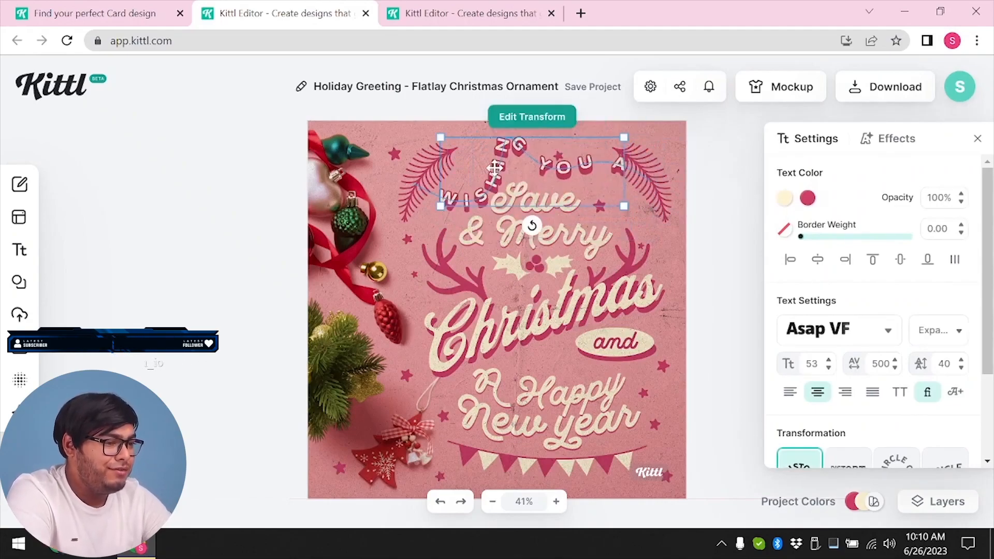
pyautogui.scroll(-3, 817, 408)
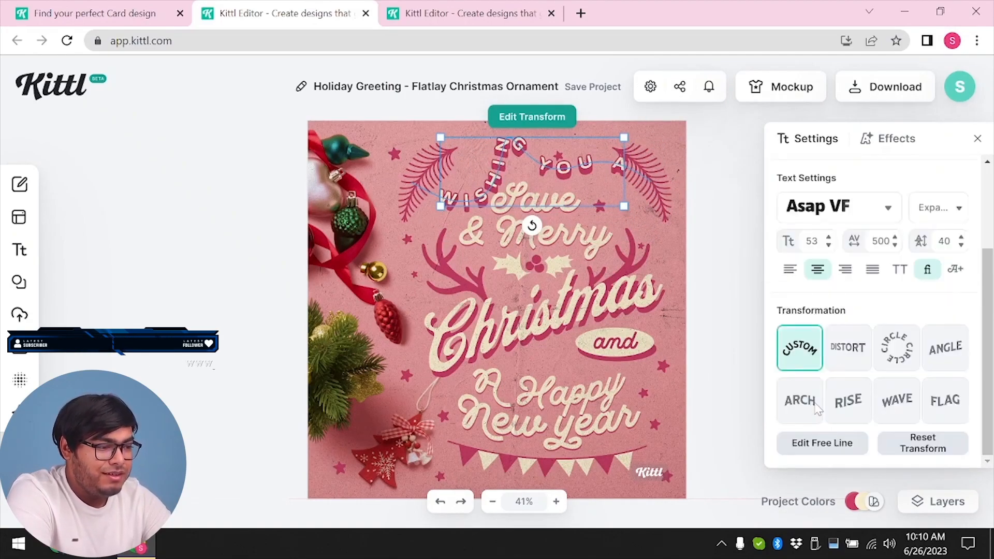
pyautogui.click(829, 444)
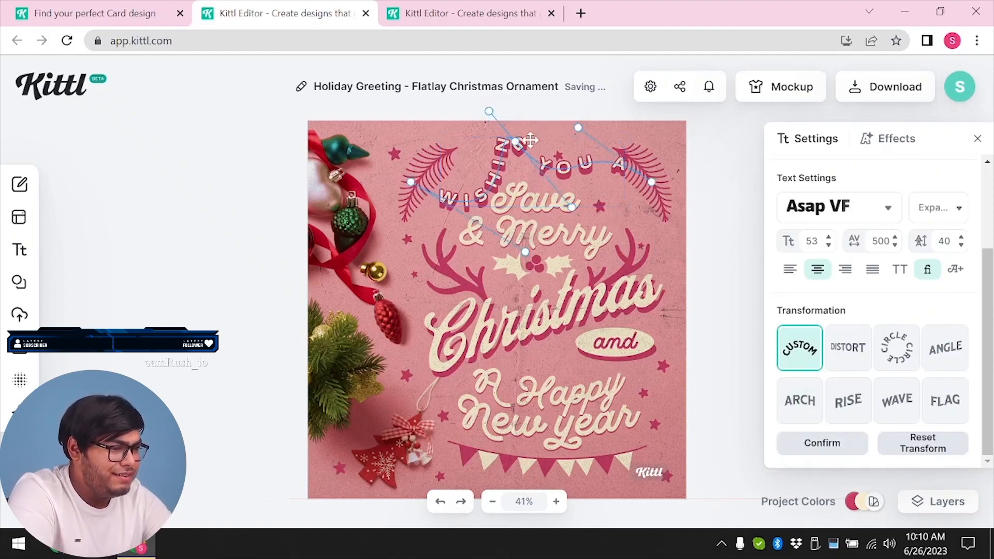
pyautogui.moveTo(512, 141); pyautogui.dragTo(511, 198)
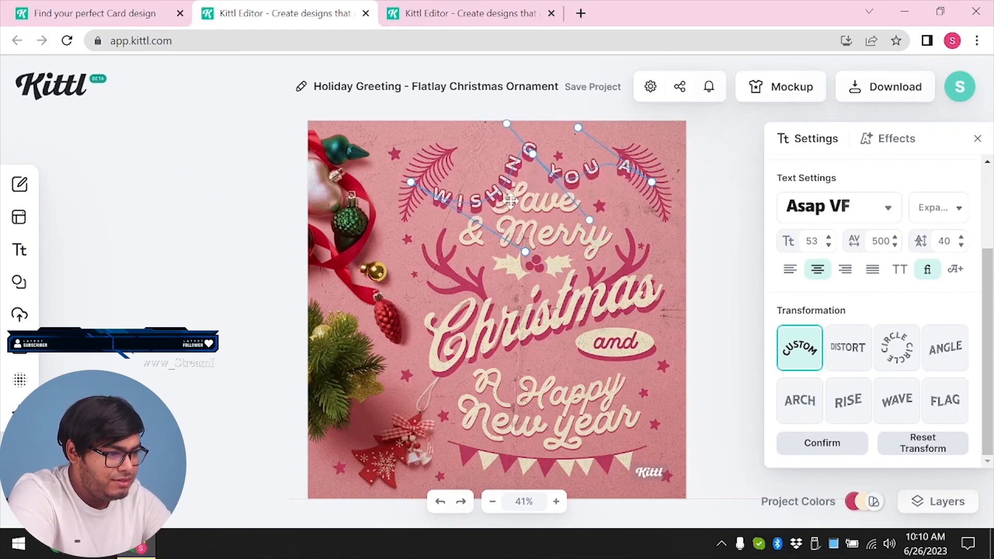
pyautogui.moveTo(524, 252); pyautogui.dragTo(450, 206)
pyautogui.moveTo(593, 223); pyautogui.dragTo(557, 185)
pyautogui.moveTo(533, 154); pyautogui.dragTo(530, 173)
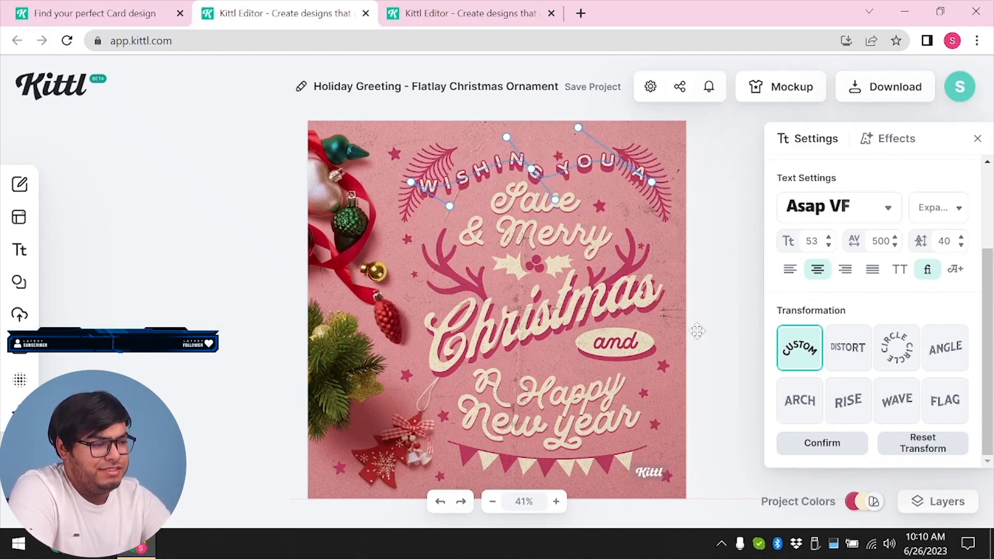
pyautogui.click(844, 451)
pyautogui.click(452, 204)
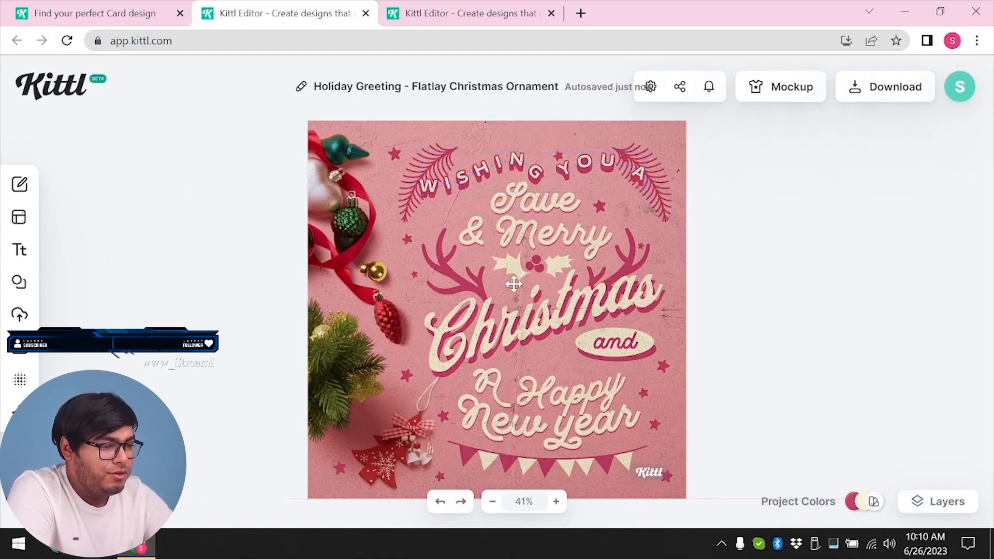
pyautogui.scroll(-4, 510, 310)
pyautogui.scroll(4, 513, 259)
pyautogui.scroll(-5, 472, 322)
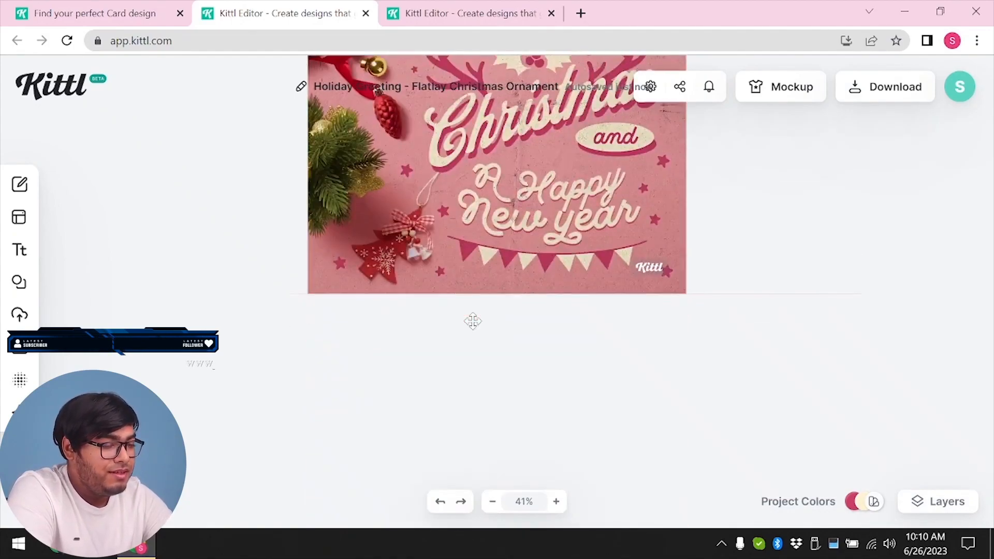
pyautogui.scroll(5, 473, 321)
# Recolor the crimson parts of the decorations group to light blue 6fdae6
pyautogui.click(378, 234)
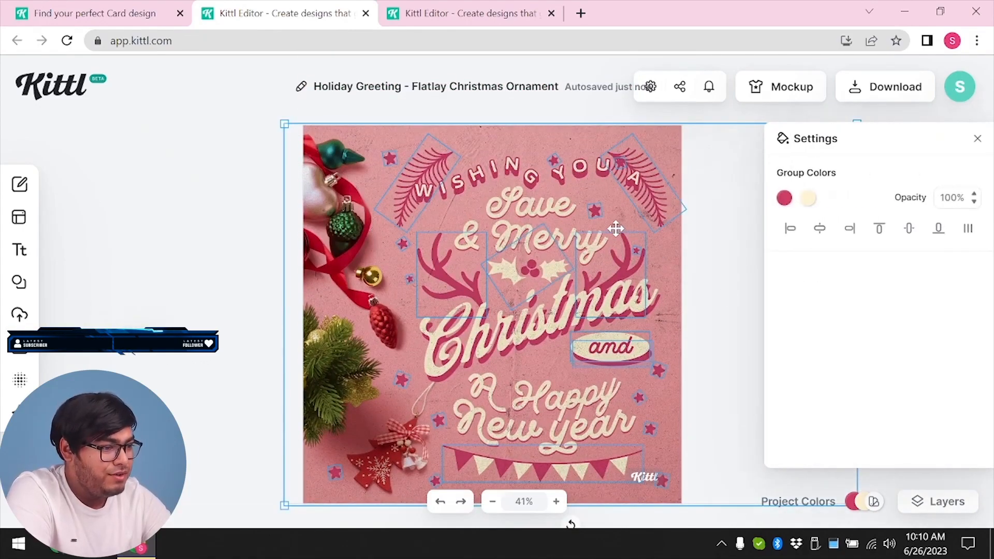
pyautogui.click(783, 198)
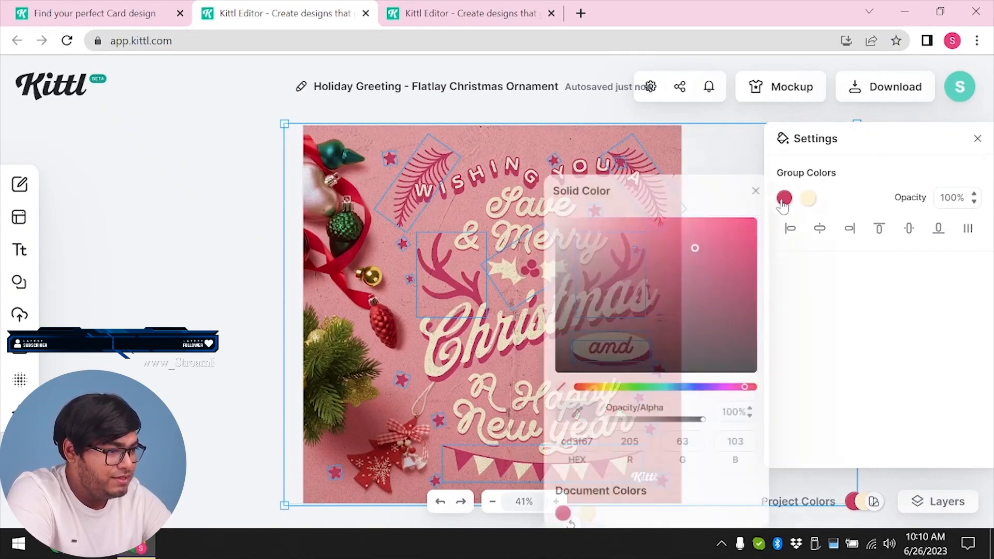
pyautogui.click(732, 251)
pyautogui.click(667, 296)
pyautogui.moveTo(606, 312); pyautogui.dragTo(686, 391)
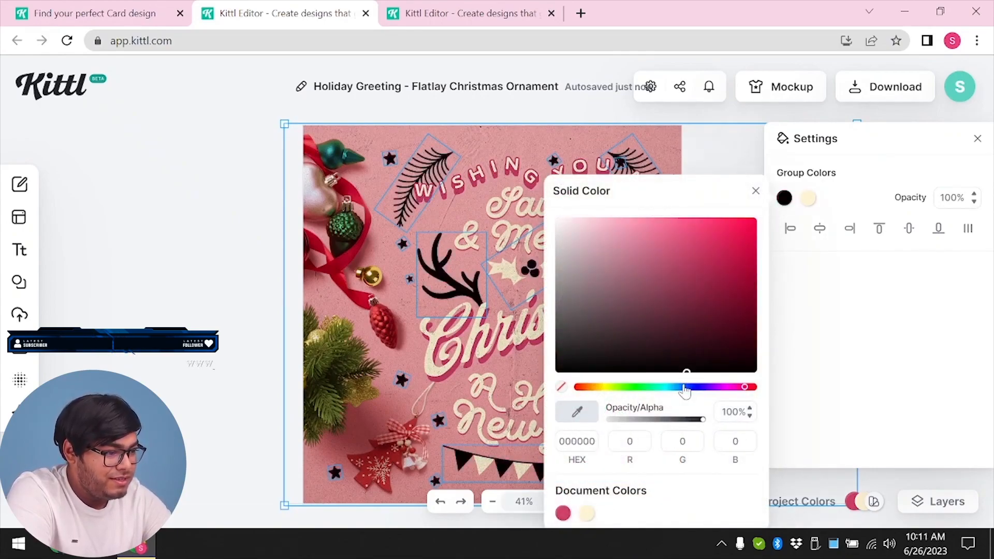
pyautogui.click(670, 388)
pyautogui.moveTo(689, 279); pyautogui.dragTo(661, 237)
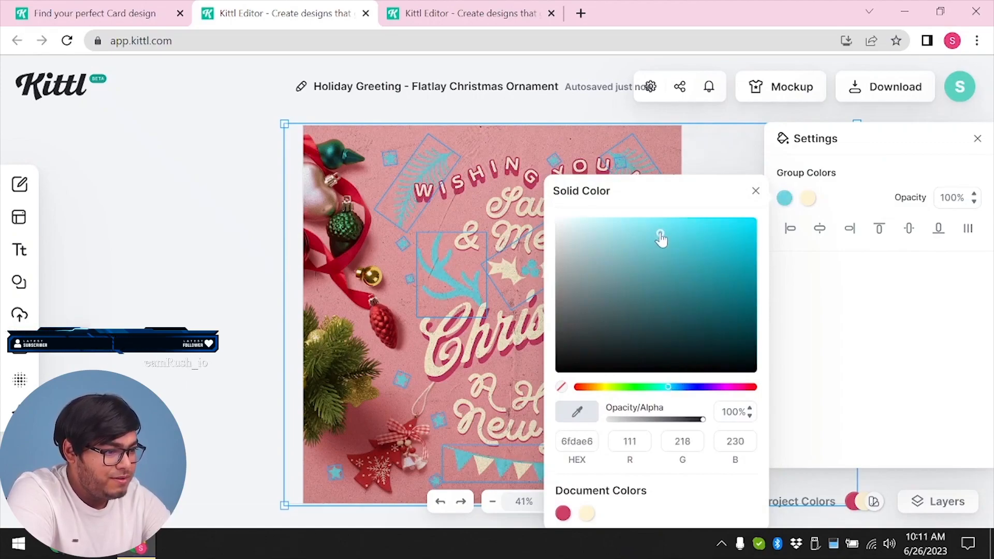
pyautogui.click(758, 193)
# Recolor the cream parts of the decorations group to bright yellow f7ff00 and deselect the group
pyautogui.click(809, 207)
pyautogui.moveTo(730, 275); pyautogui.dragTo(671, 380)
pyautogui.click(648, 388)
pyautogui.moveTo(745, 260); pyautogui.dragTo(728, 256)
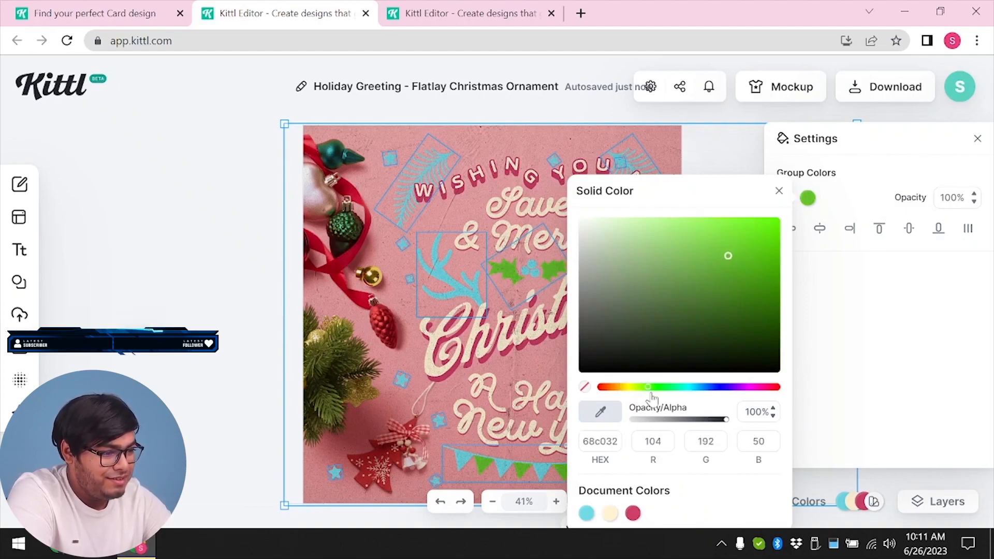
pyautogui.moveTo(648, 387); pyautogui.dragTo(797, 392)
pyautogui.moveTo(741, 255); pyautogui.dragTo(791, 200)
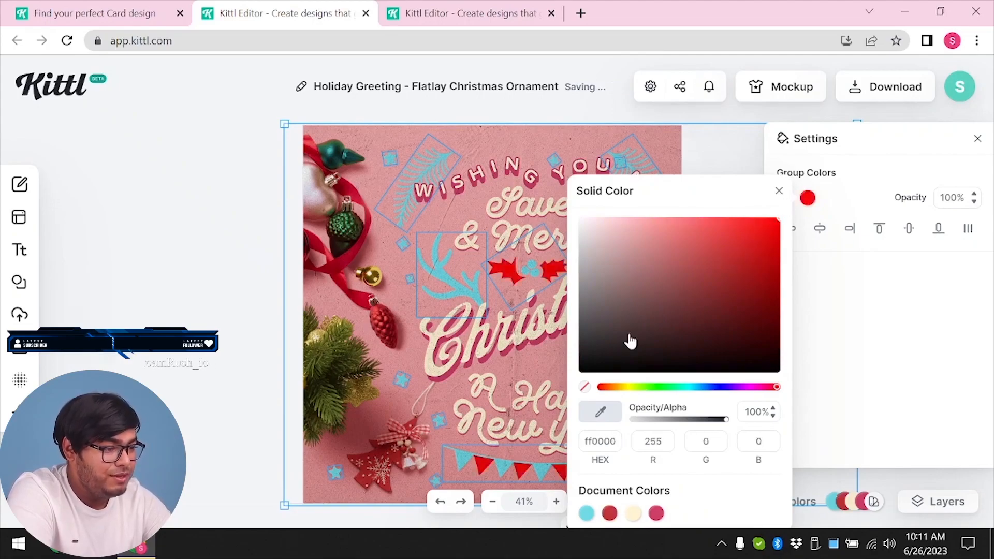
pyautogui.click(632, 389)
pyautogui.moveTo(714, 269); pyautogui.dragTo(805, 197)
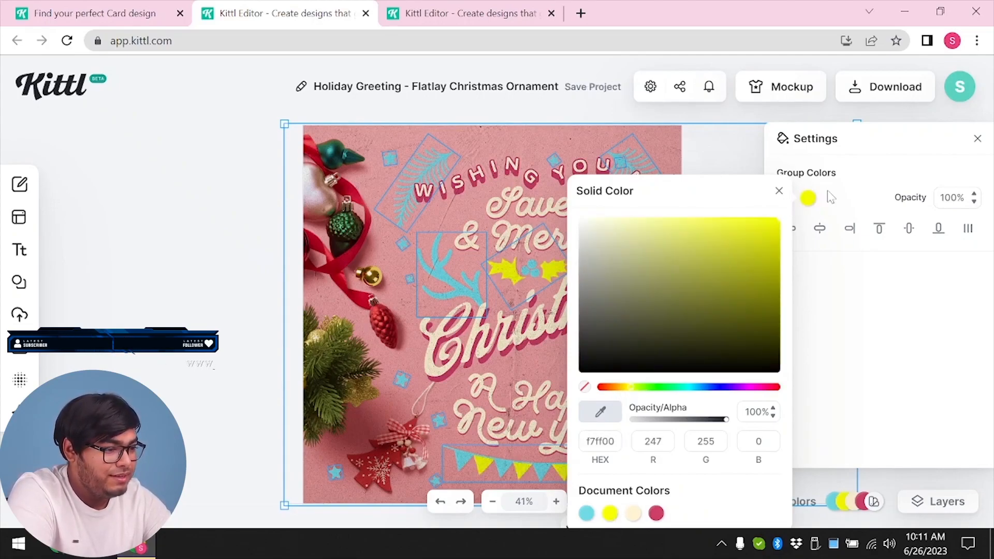
pyautogui.click(778, 192)
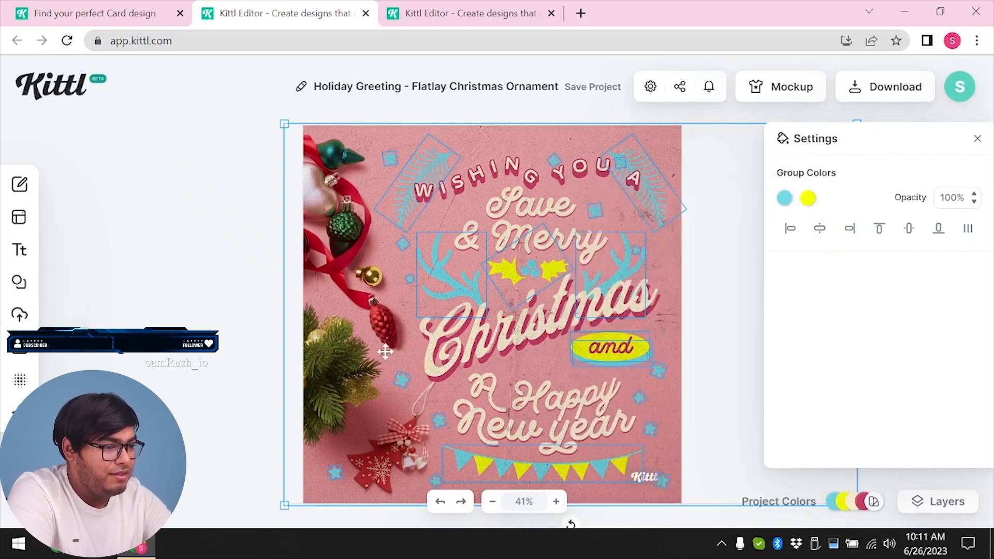
pyautogui.click(237, 282)
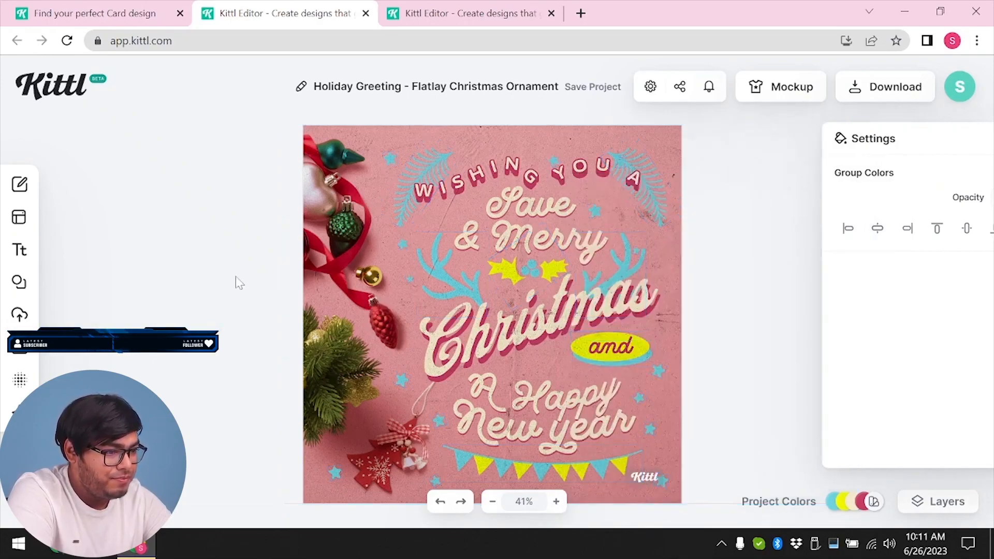
# Move the grouped background and decorations down to expose the artboard's texture along the card's upper edge
pyautogui.click(334, 305)
pyautogui.moveTo(325, 338); pyautogui.dragTo(321, 384)
pyautogui.click(269, 141)
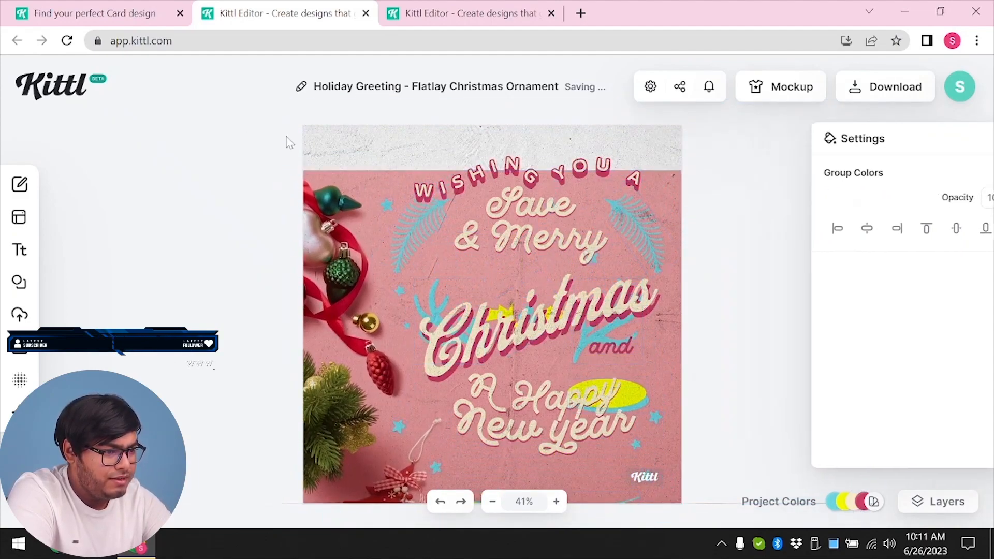
# Compare the artboard's texture opacity at 0 and 100, set it to 77.9, and move the decorations group back up to fill the card
pyautogui.click(340, 145)
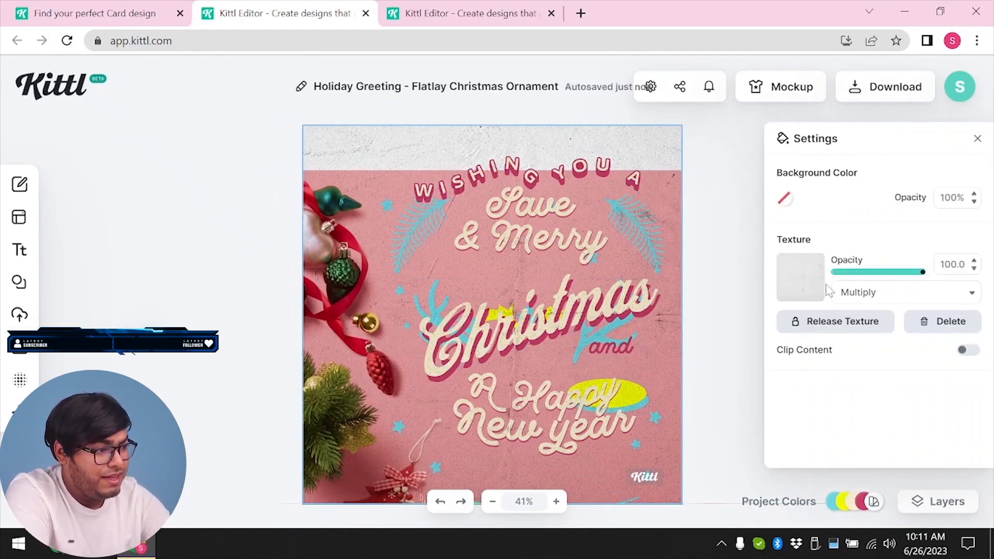
pyautogui.moveTo(923, 272); pyautogui.dragTo(619, 270)
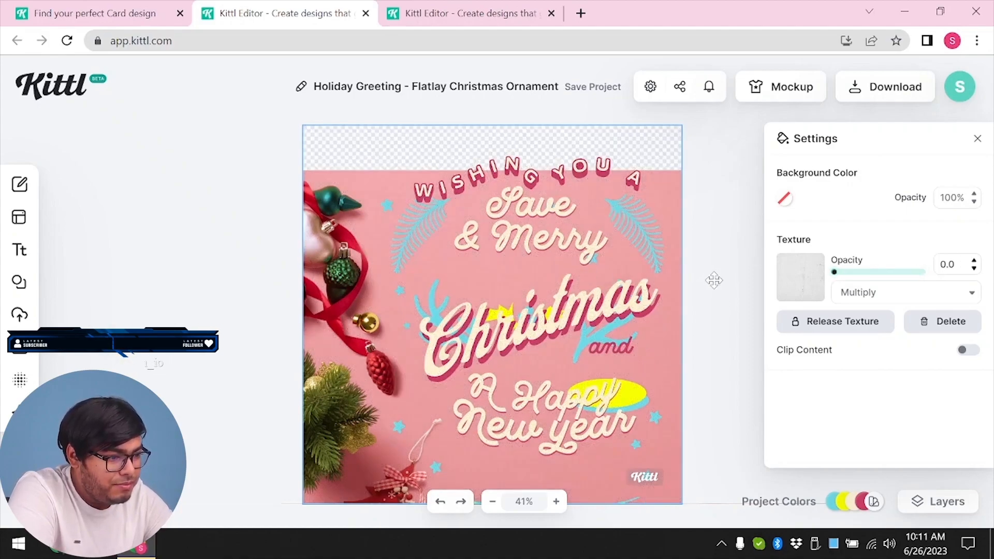
pyautogui.click(489, 248)
pyautogui.moveTo(496, 260); pyautogui.dragTo(494, 263)
pyautogui.click(263, 102)
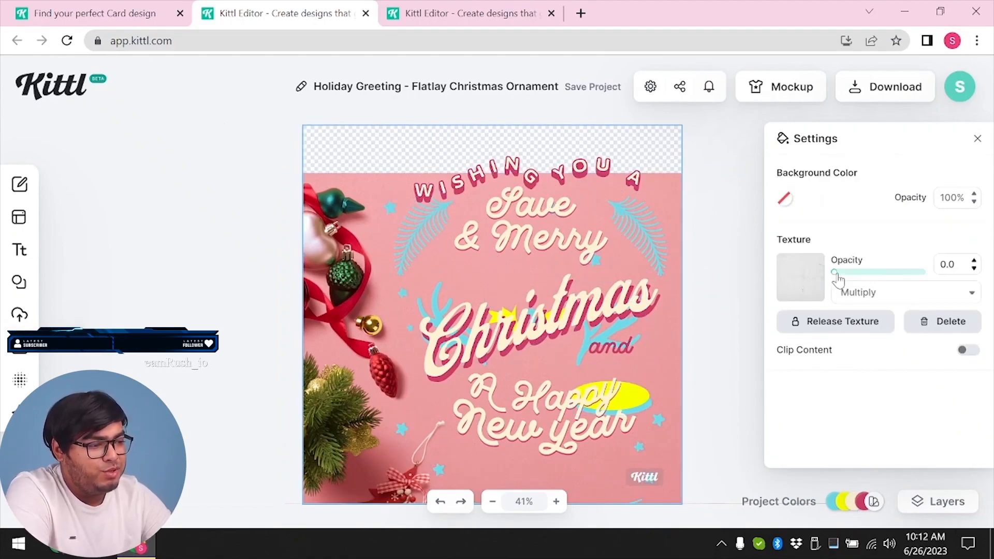
pyautogui.moveTo(835, 273); pyautogui.dragTo(990, 296)
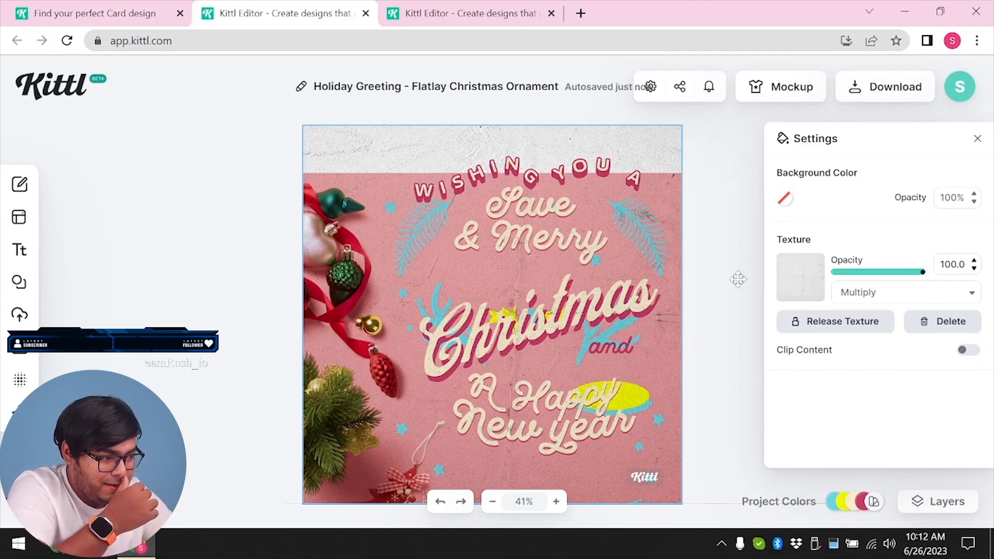
pyautogui.moveTo(914, 281); pyautogui.dragTo(743, 329)
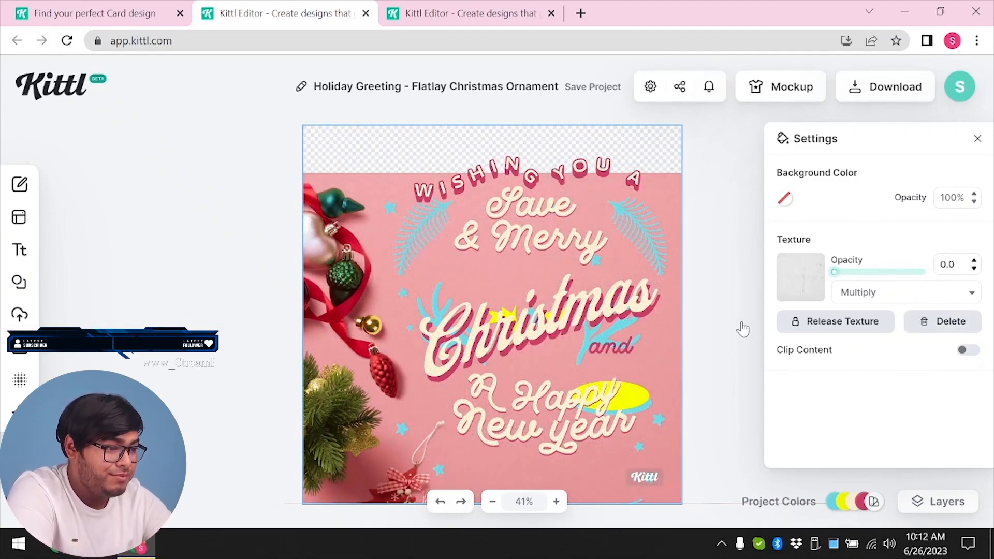
pyautogui.moveTo(835, 272); pyautogui.dragTo(905, 287)
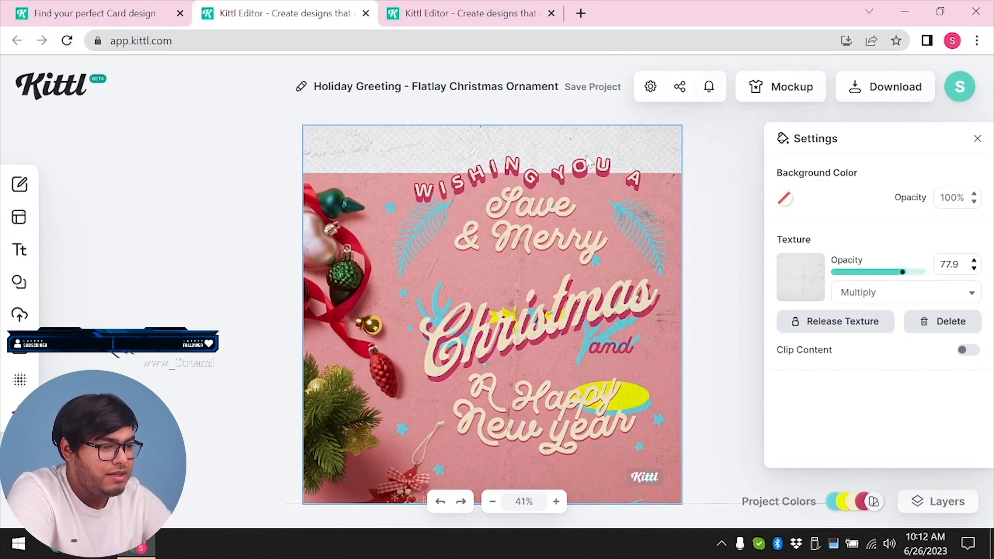
pyautogui.click(476, 278)
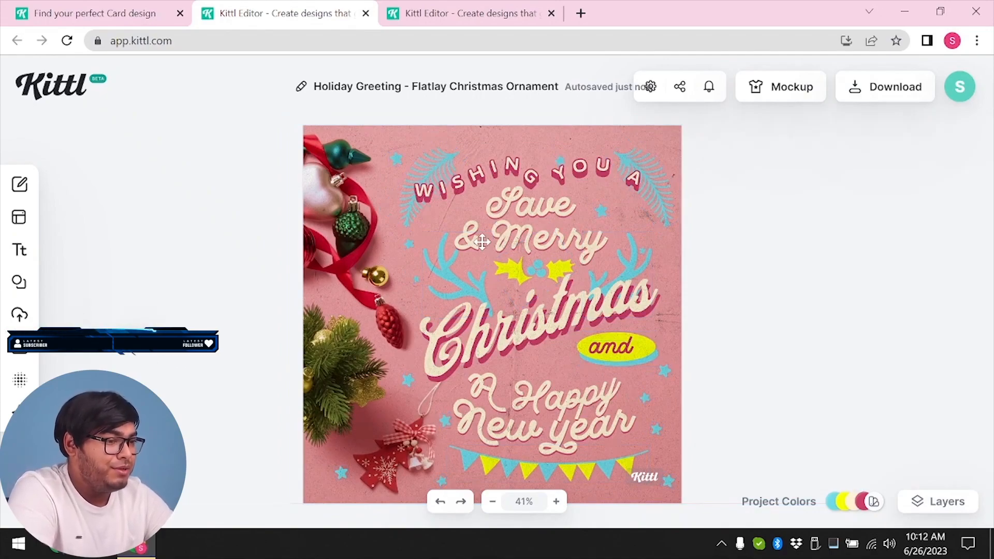
# Rename the project to "My"
pyautogui.click(303, 91)
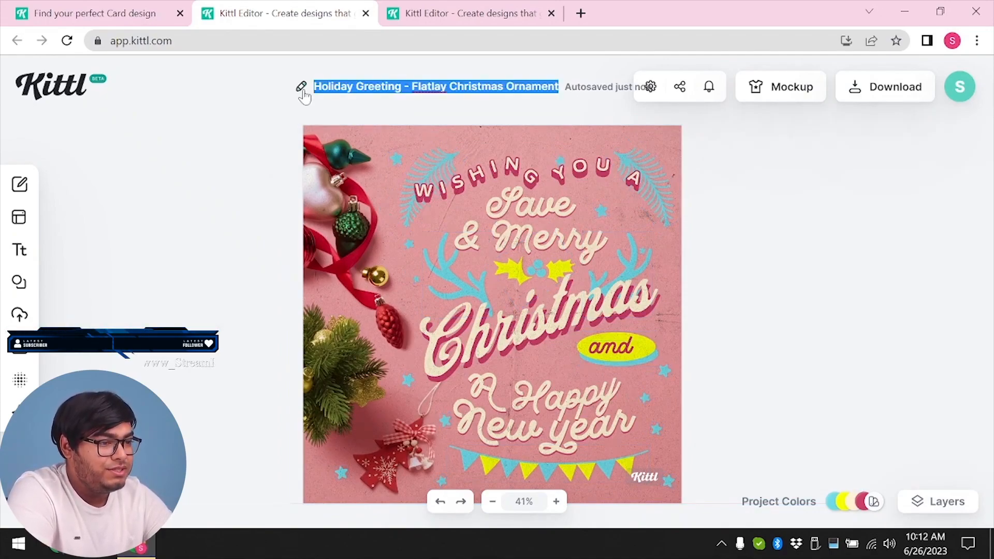
pyautogui.write('My')
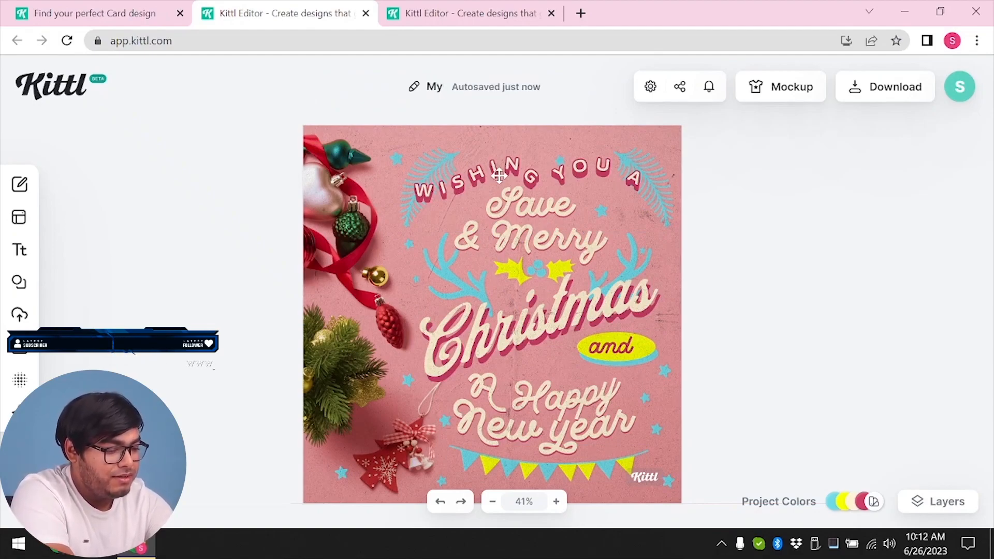
pyautogui.write(' Card')
# Complete the project name as "My Card"
pyautogui.press('Return')
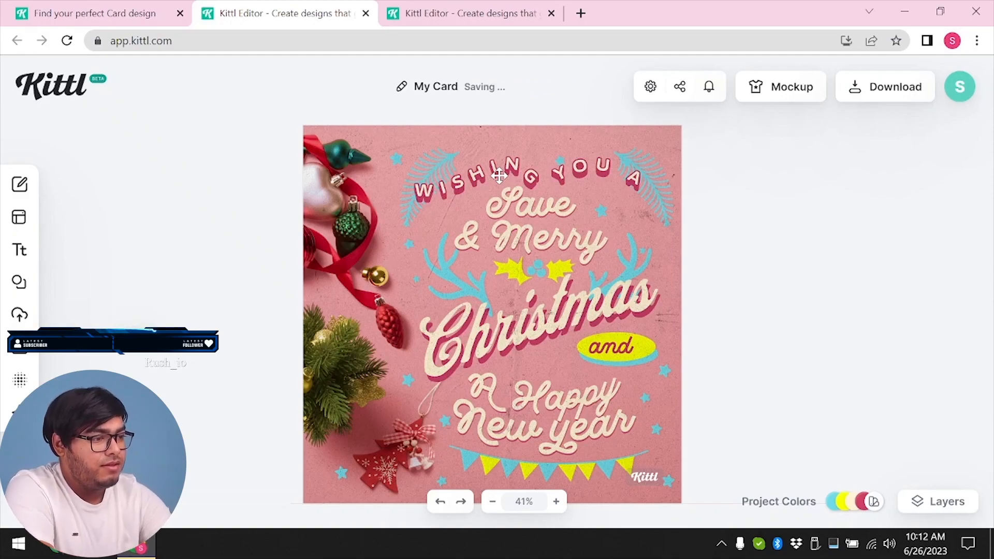
# Review the download options and check the Kittl logo on the card, leaving nothing selected
pyautogui.click(878, 84)
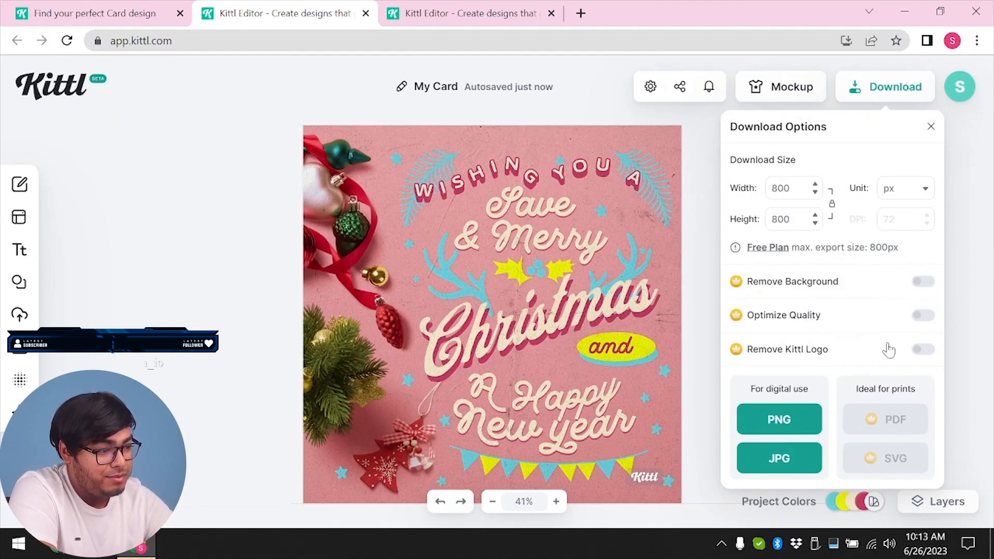
pyautogui.moveTo(644, 482)
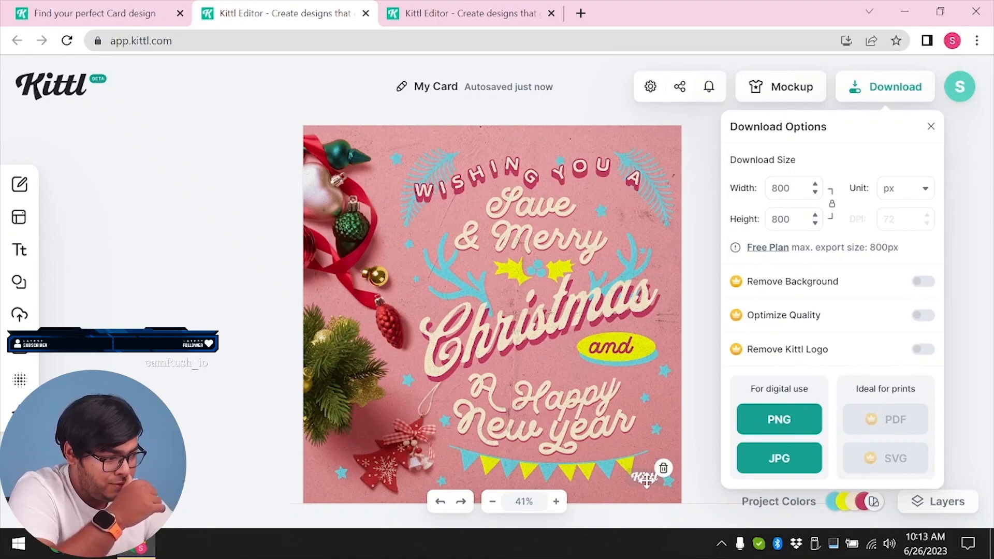
pyautogui.click(647, 482)
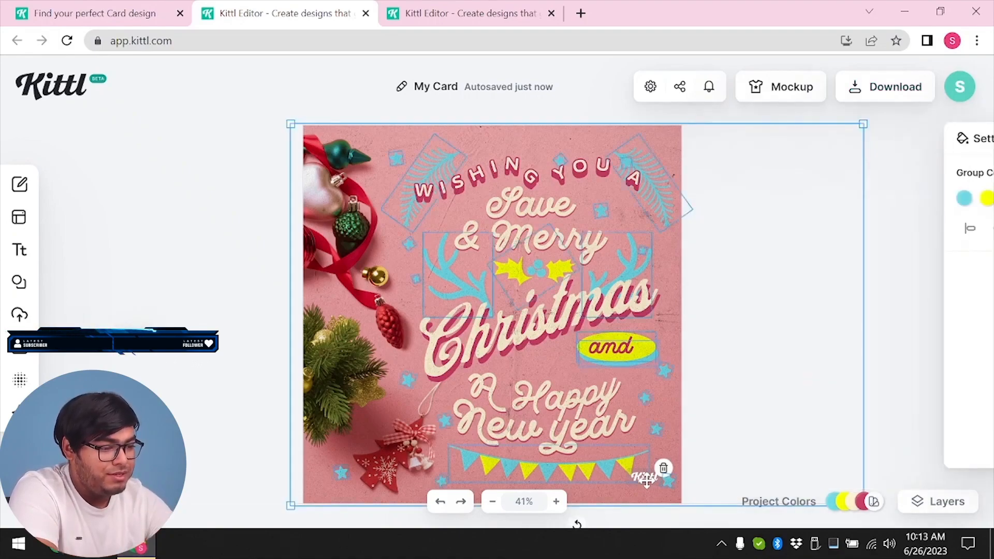
pyautogui.click(244, 237)
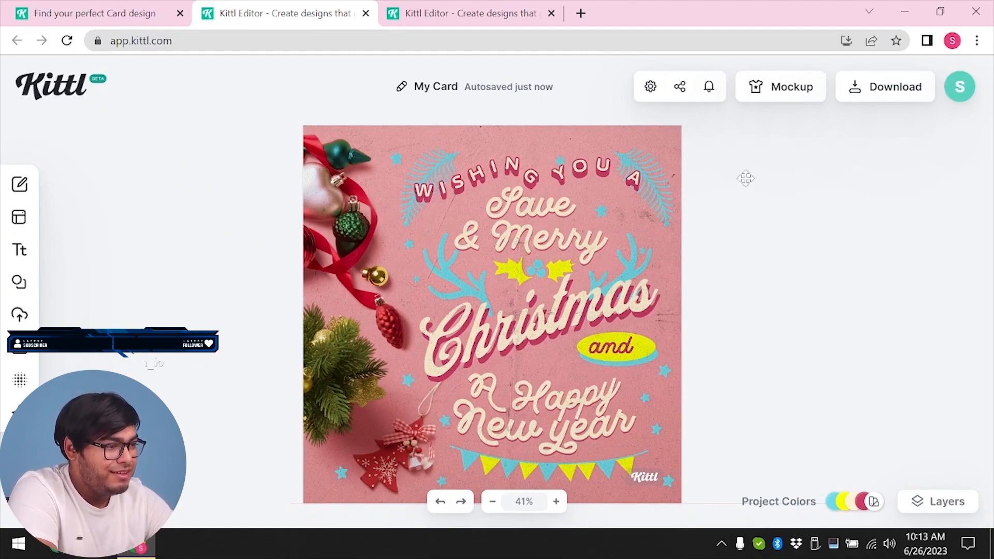
# Download the card as an 800 × 800 px PNG and dismiss the crediting reminder
pyautogui.click(884, 99)
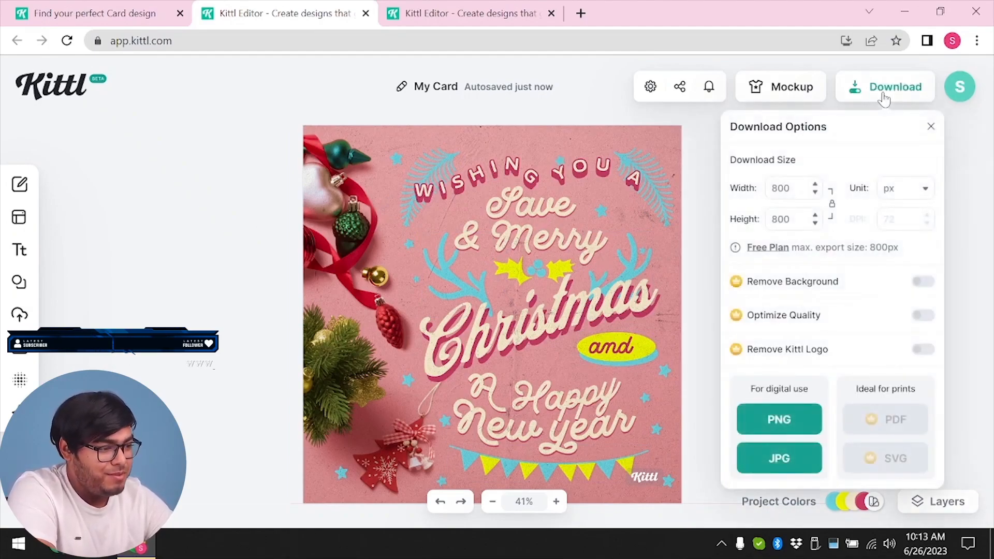
pyautogui.click(797, 433)
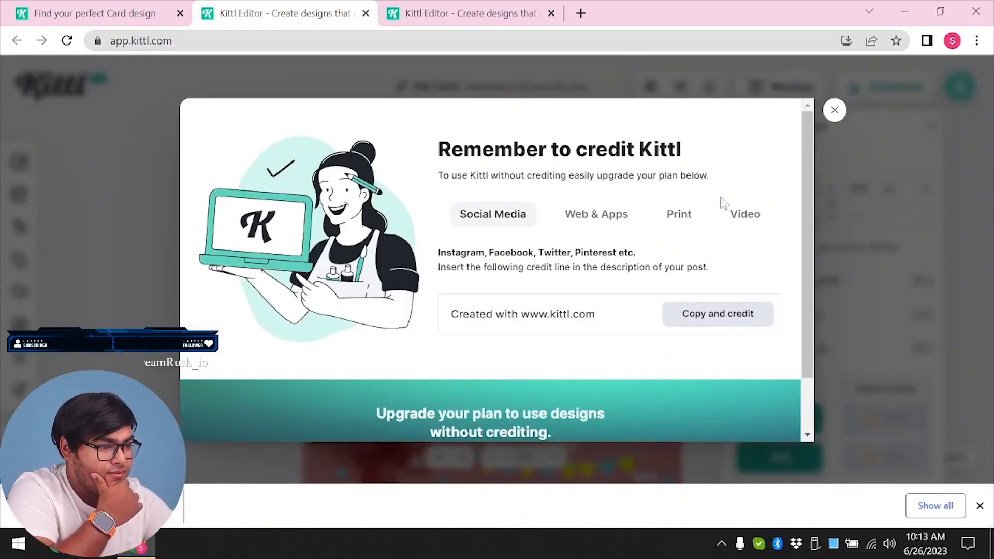
pyautogui.click(835, 110)
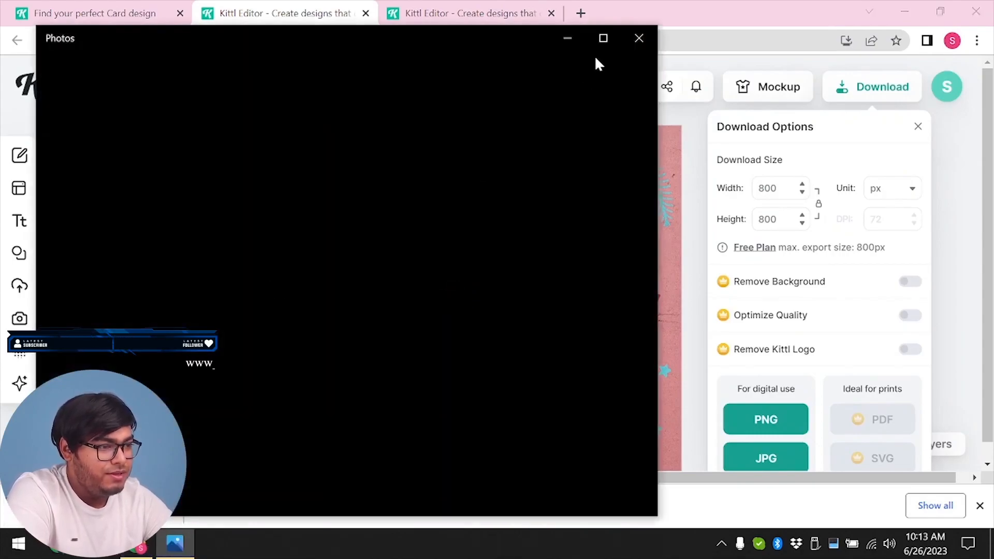
# Examine the downloaded My Card.png enlarged to 200% in Photos, including its Kittl logo, and close the viewer
pyautogui.click(604, 41)
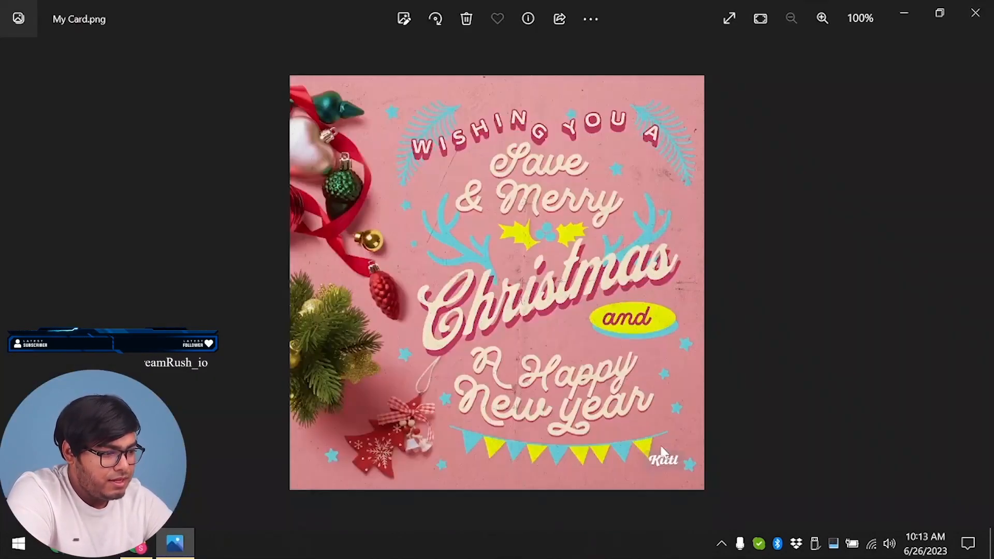
pyautogui.scroll(2, 675, 464)
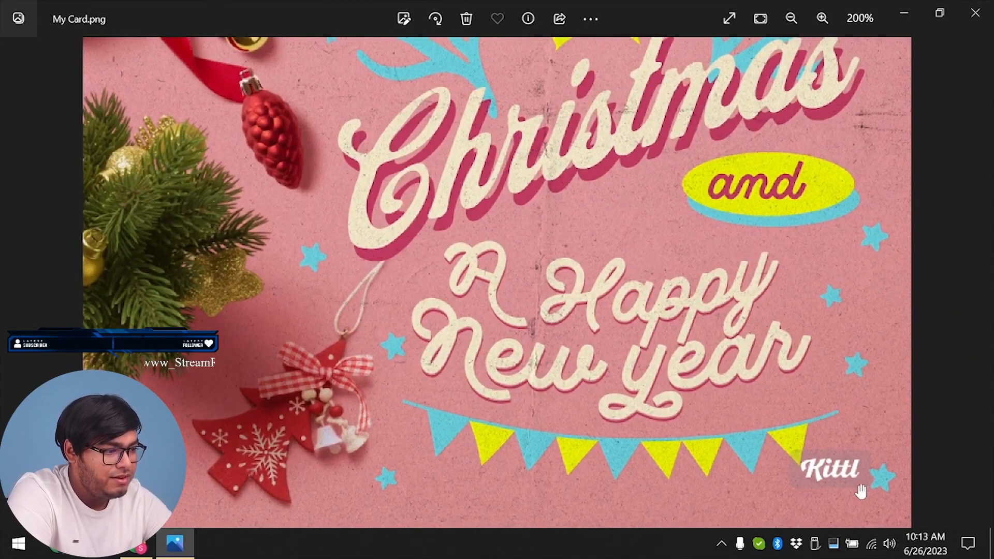
pyautogui.moveTo(524, 156); pyautogui.dragTo(590, 516)
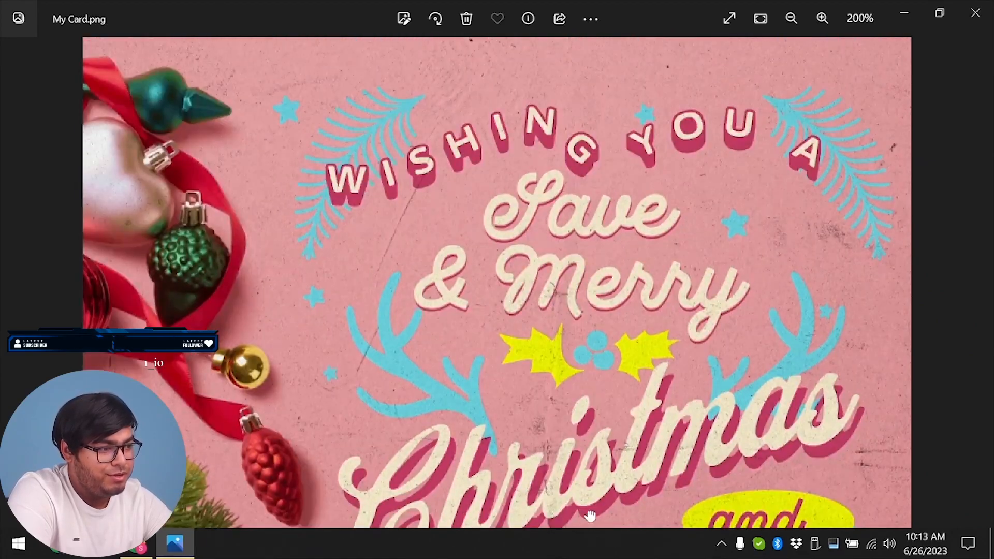
pyautogui.click(975, 12)
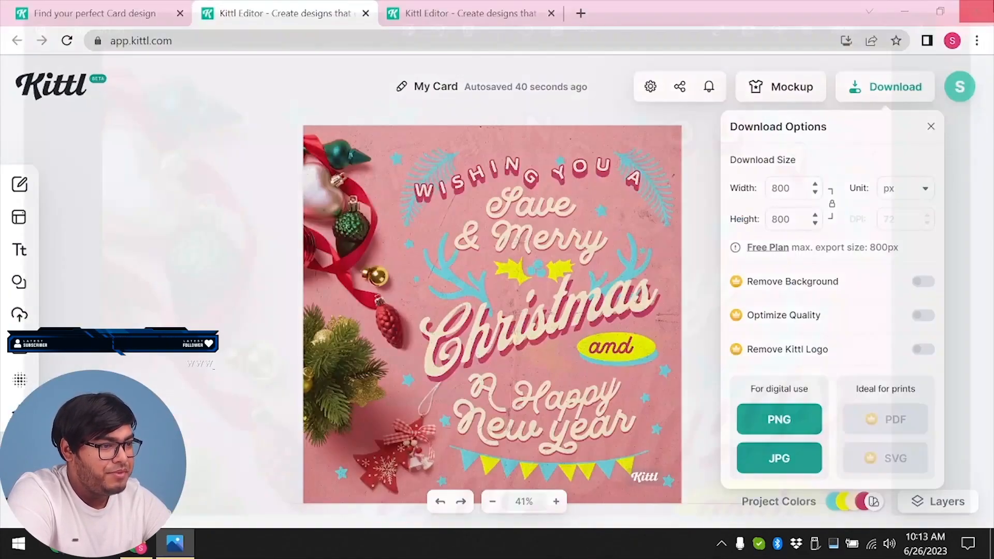
# Close the card's editor and the Christmas template preview, and return to the Kittl home page
pyautogui.click(366, 12)
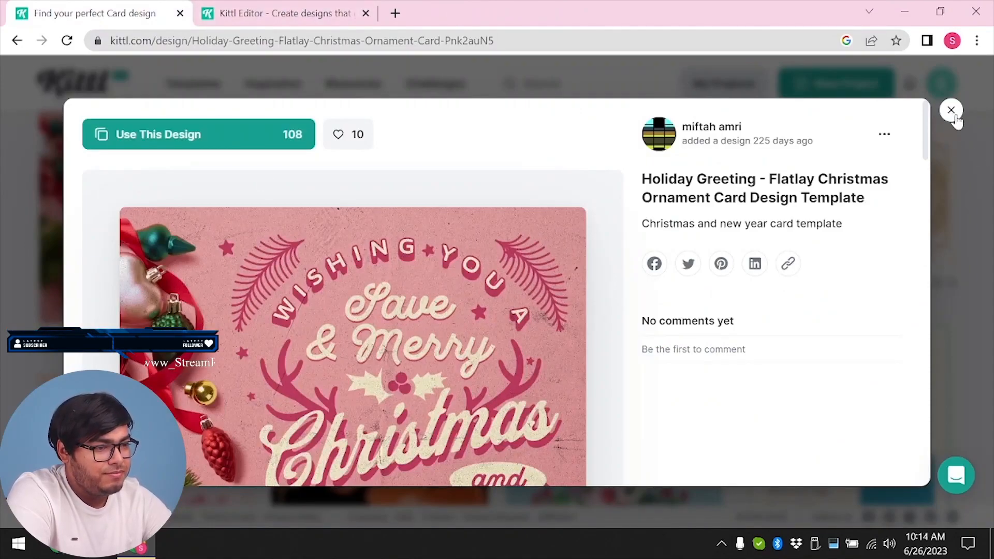
pyautogui.click(953, 113)
pyautogui.moveTo(373, 94)
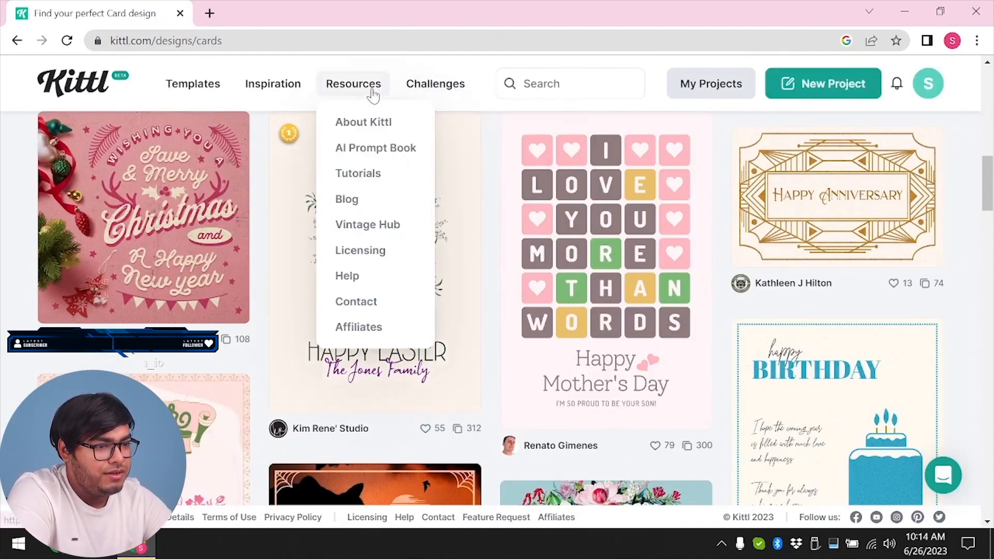
pyautogui.click(78, 91)
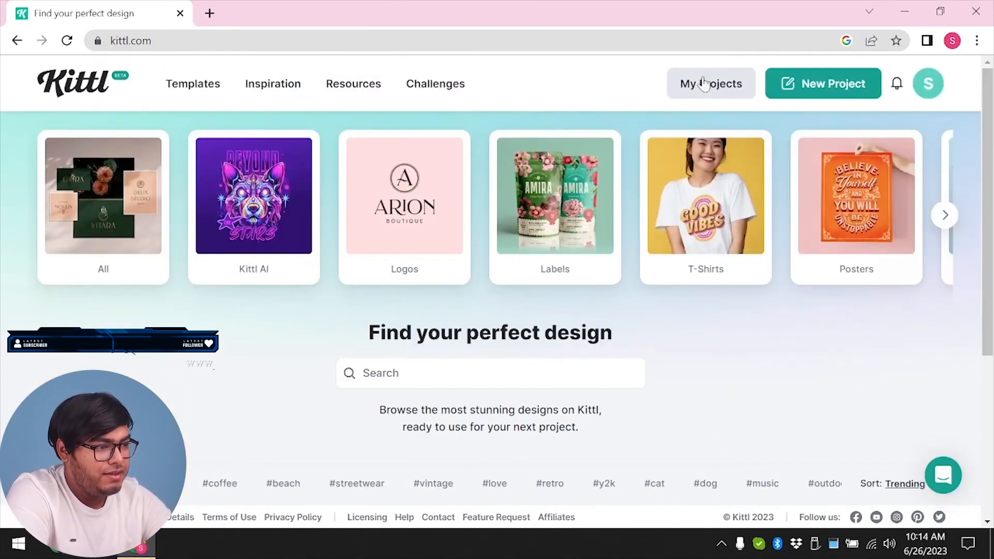
# Create a new project using the Facebook Post artboard preset of 1200 × 1200 px
pyautogui.click(832, 92)
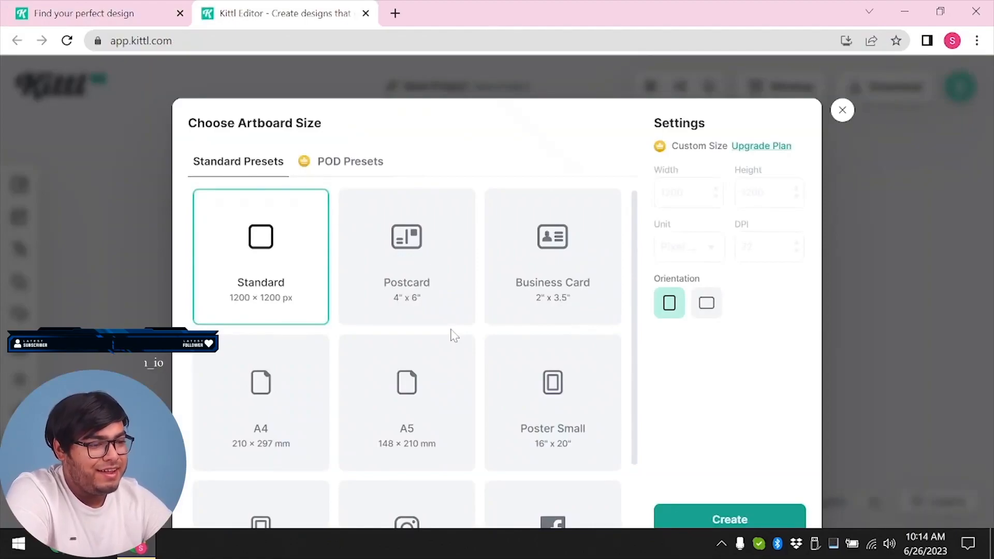
pyautogui.scroll(-1, 453, 335)
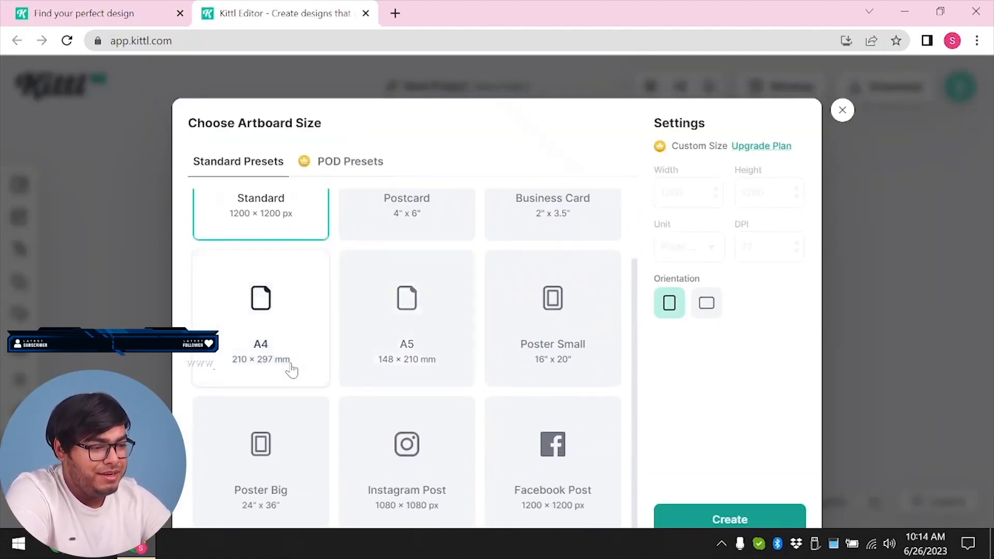
pyautogui.scroll(1, 269, 311)
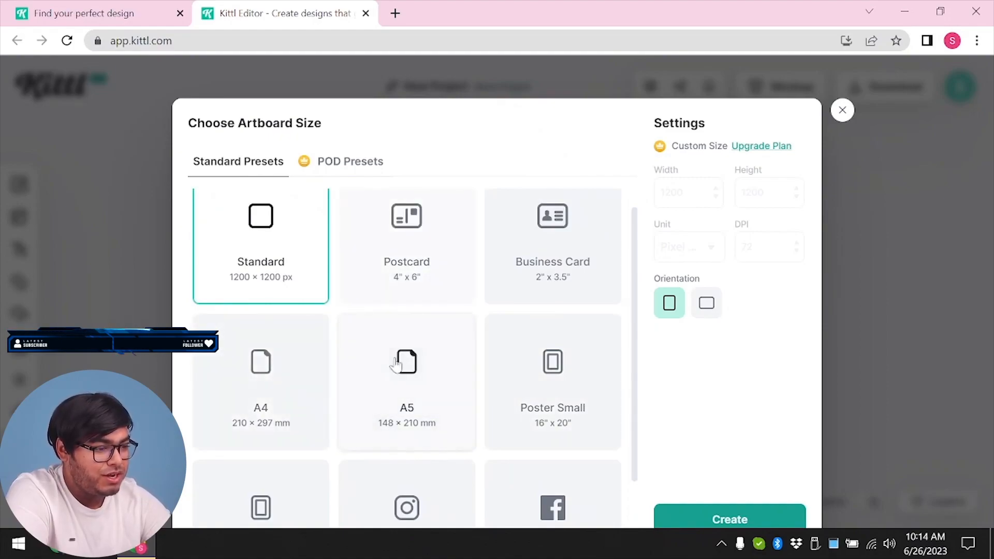
pyautogui.scroll(-1, 401, 363)
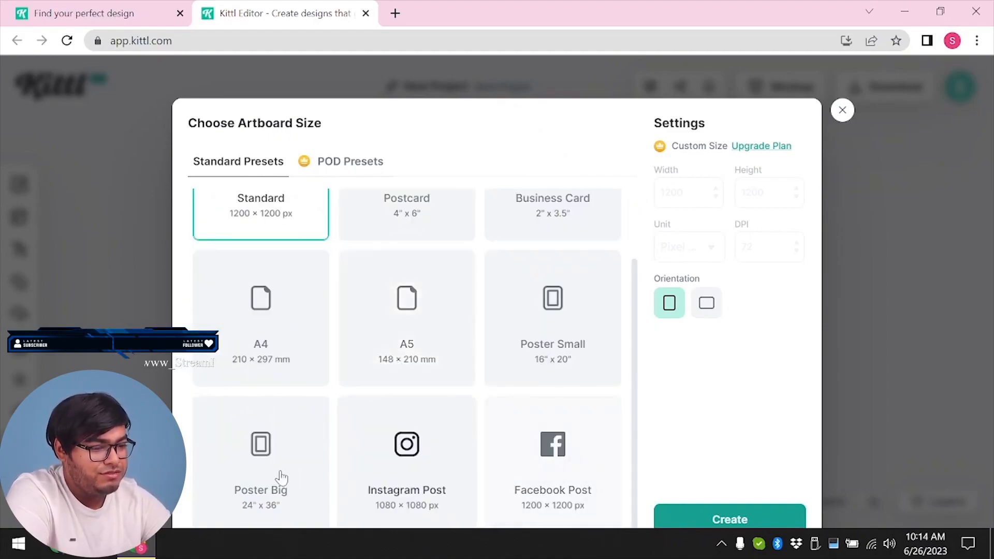
pyautogui.scroll(2, 364, 355)
pyautogui.scroll(-2, 366, 359)
pyautogui.click(563, 515)
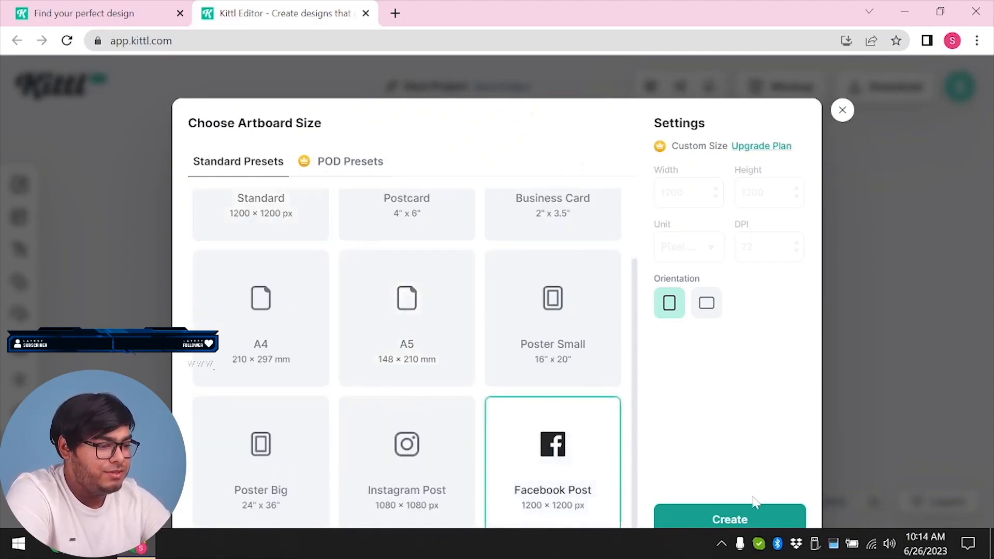
pyautogui.click(756, 518)
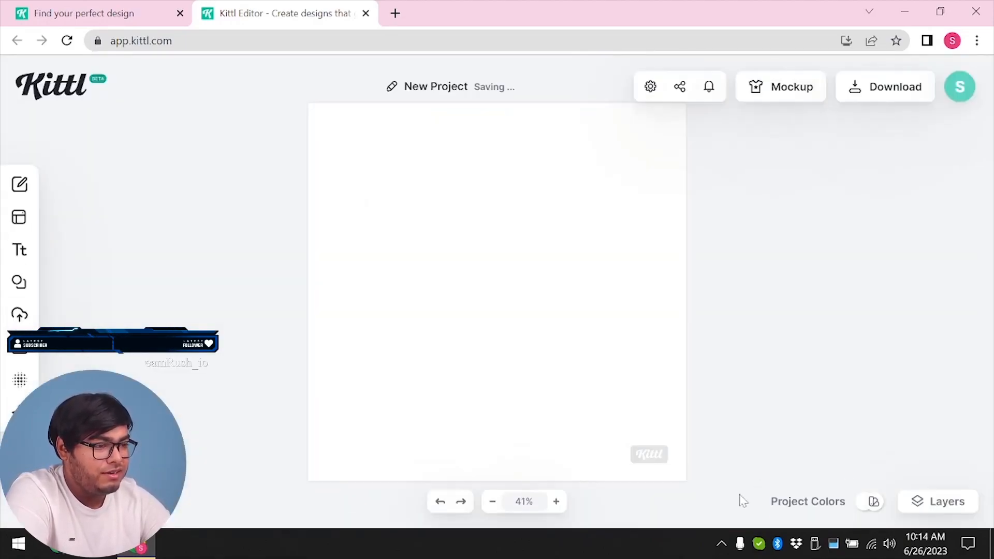
# Try several background colors on the blank artboard, settle on salmon orange, and close its settings
pyautogui.click(487, 225)
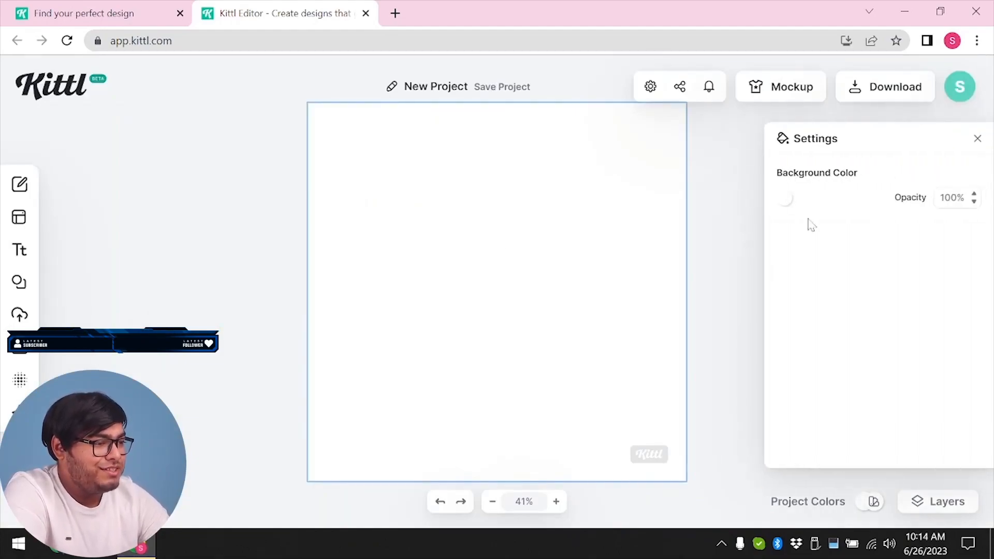
pyautogui.click(791, 202)
pyautogui.moveTo(705, 253); pyautogui.dragTo(608, 243)
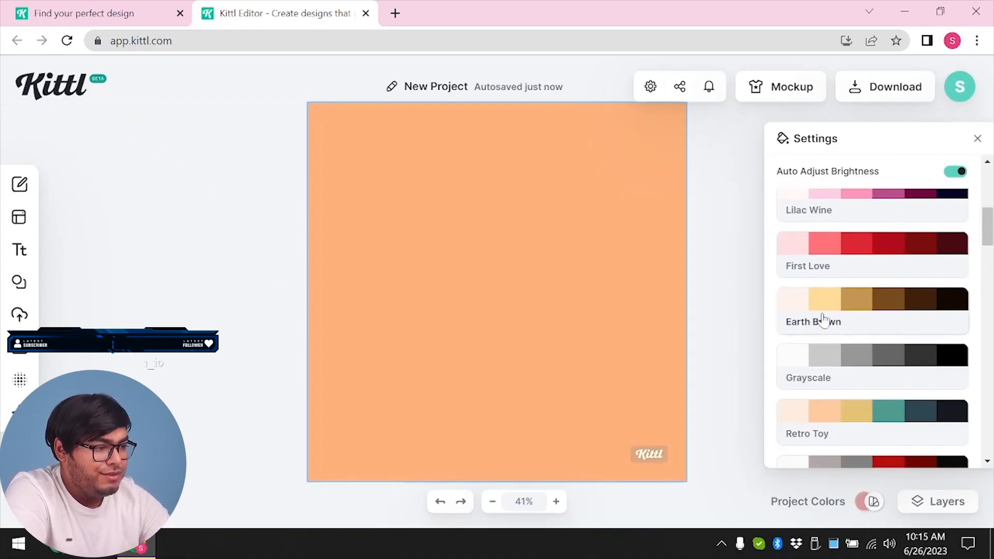
pyautogui.scroll(-4, 826, 321)
pyautogui.scroll(1, 828, 322)
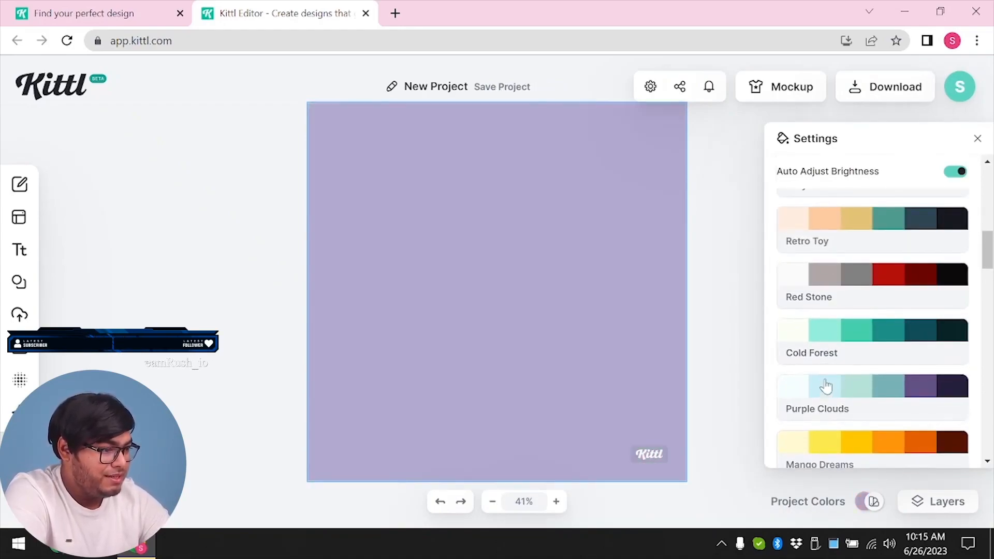
pyautogui.click(825, 388)
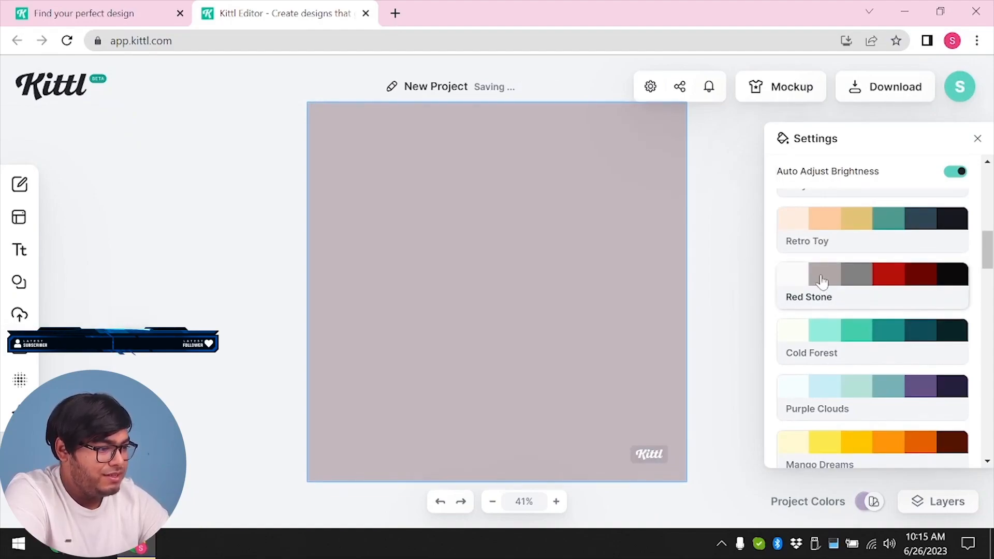
pyautogui.scroll(-10, 826, 383)
pyautogui.scroll(8, 859, 337)
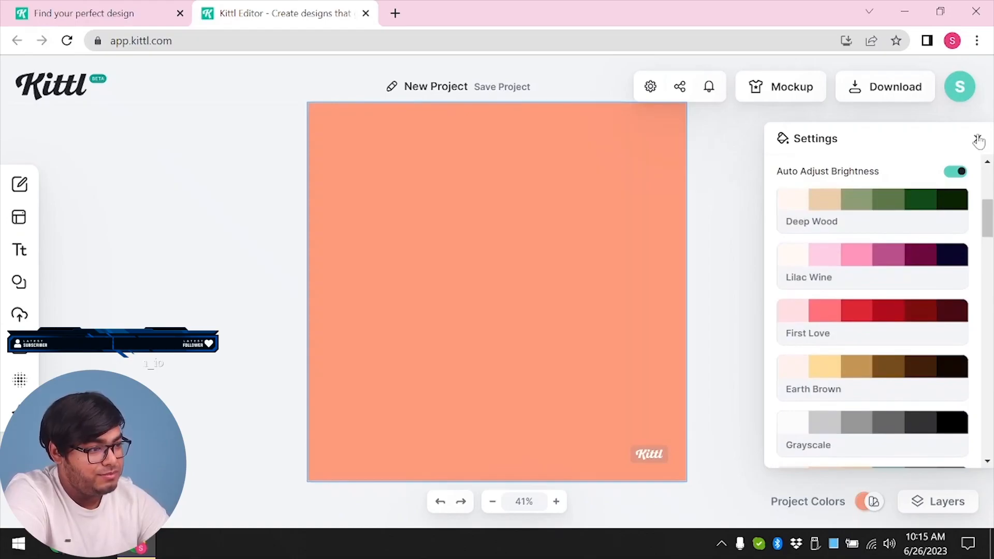
pyautogui.click(978, 140)
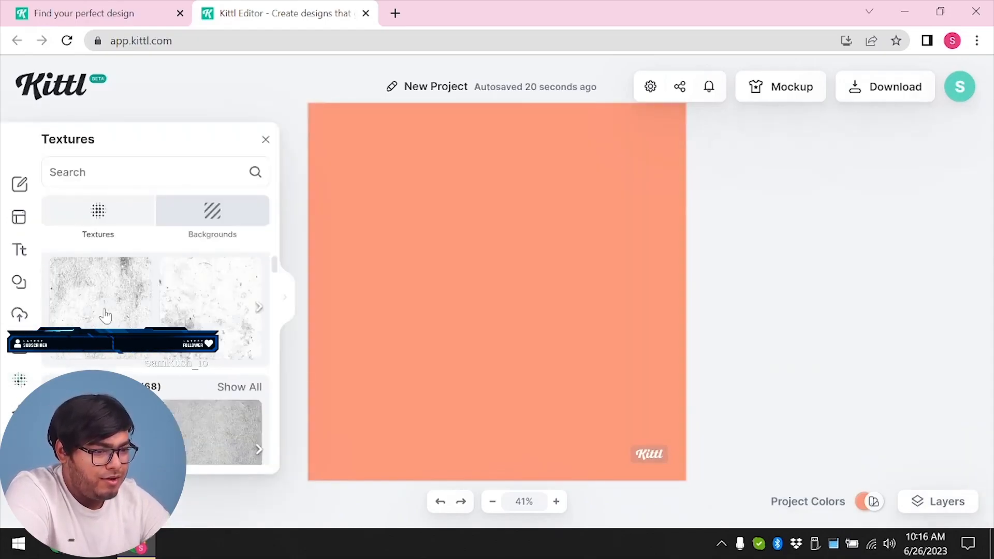
# Apply the speckled white grunge texture to the artboard, compare its opacity at 0, and set it to 62.9
pyautogui.click(234, 329)
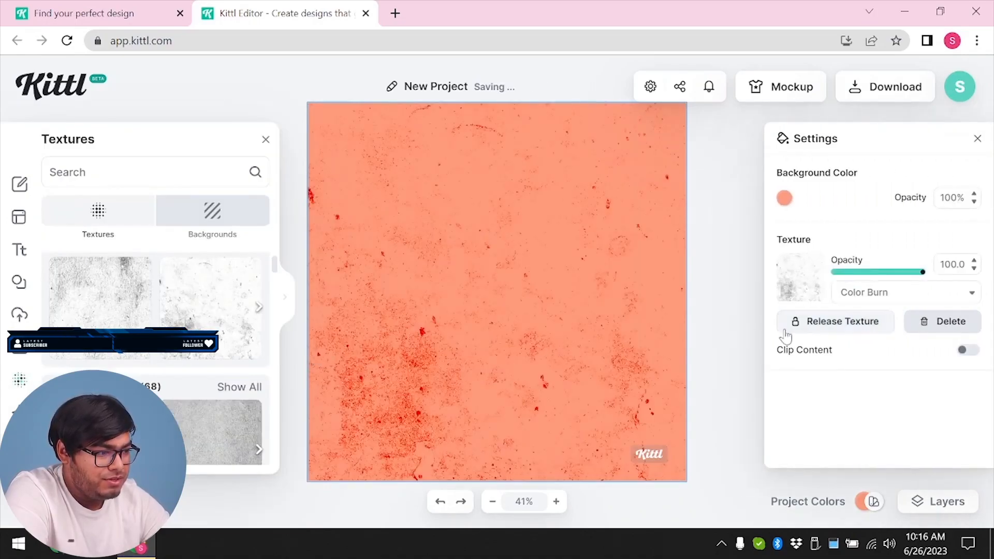
pyautogui.moveTo(922, 272); pyautogui.dragTo(791, 279)
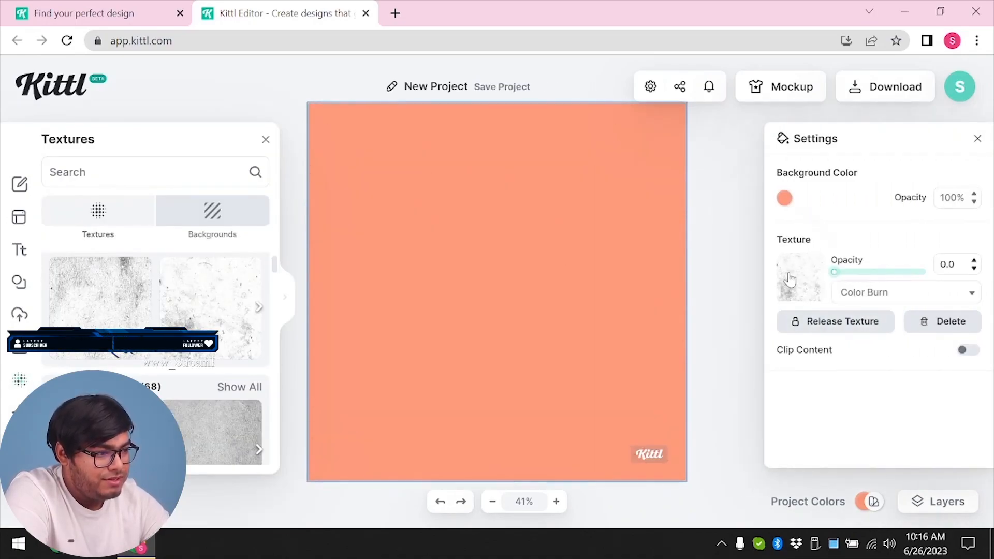
pyautogui.moveTo(852, 282); pyautogui.dragTo(889, 284)
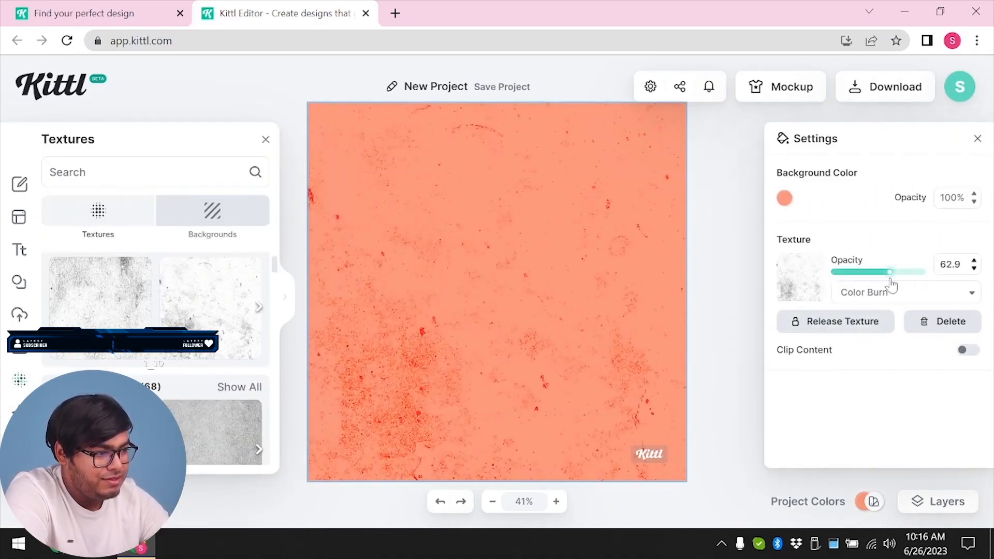
# Set the artboard texture's blend mode to Overlay and its opacity to 100
pyautogui.click(890, 291)
pyautogui.click(861, 395)
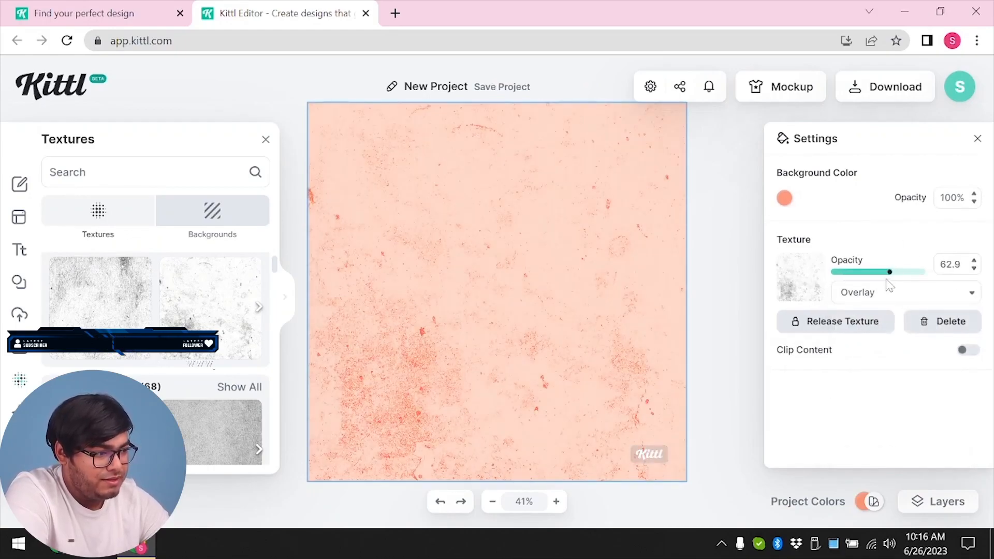
pyautogui.moveTo(893, 282); pyautogui.dragTo(974, 293)
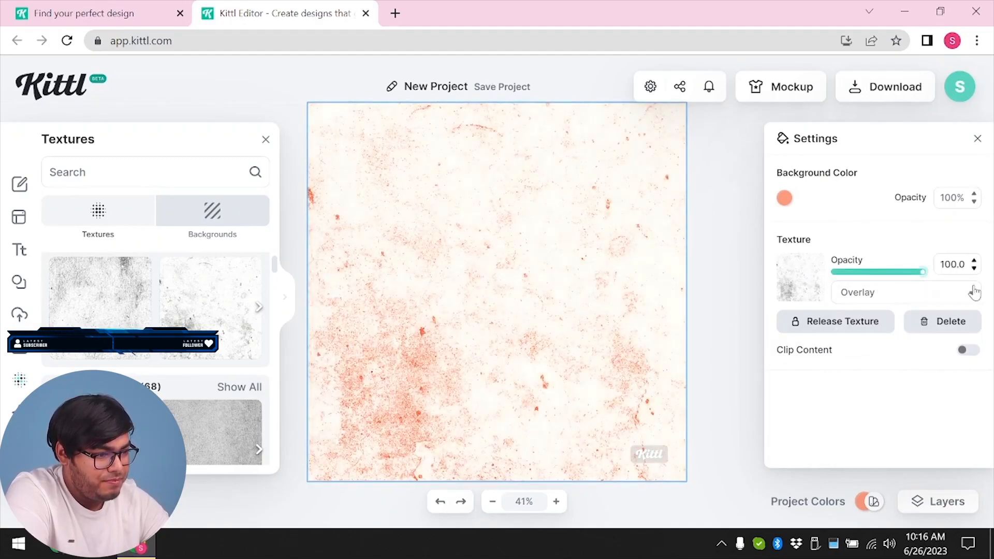
# Try the Normal blend mode on the artboard texture and switch it back to Overlay
pyautogui.click(905, 296)
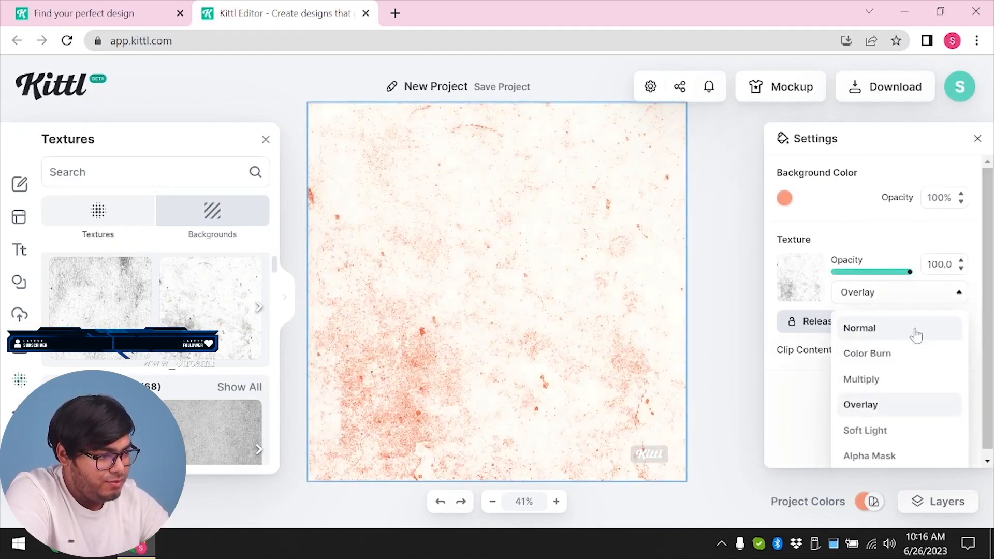
pyautogui.click(916, 328)
pyautogui.click(882, 295)
pyautogui.click(874, 352)
pyautogui.click(901, 293)
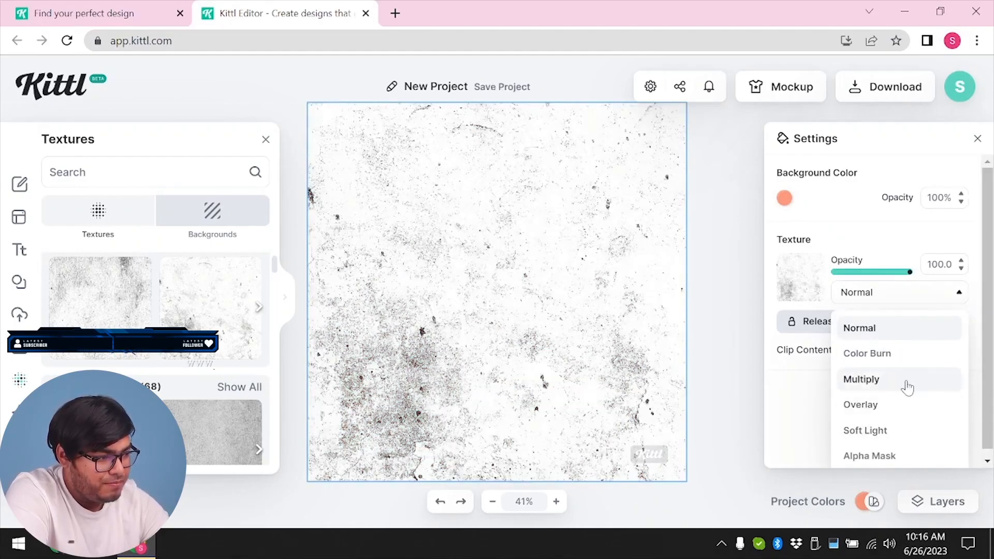
pyautogui.click(882, 409)
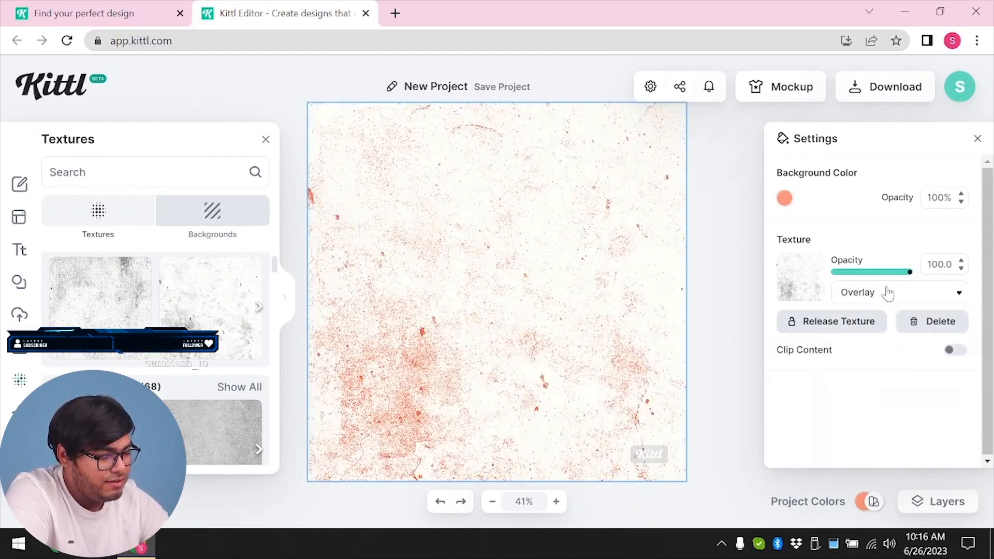
# Compare the Multiply and Soft Light blend modes on the artboard texture, keep Multiply, and set the texture's opacity to 77.2
pyautogui.click(885, 291)
pyautogui.click(880, 379)
pyautogui.click(900, 293)
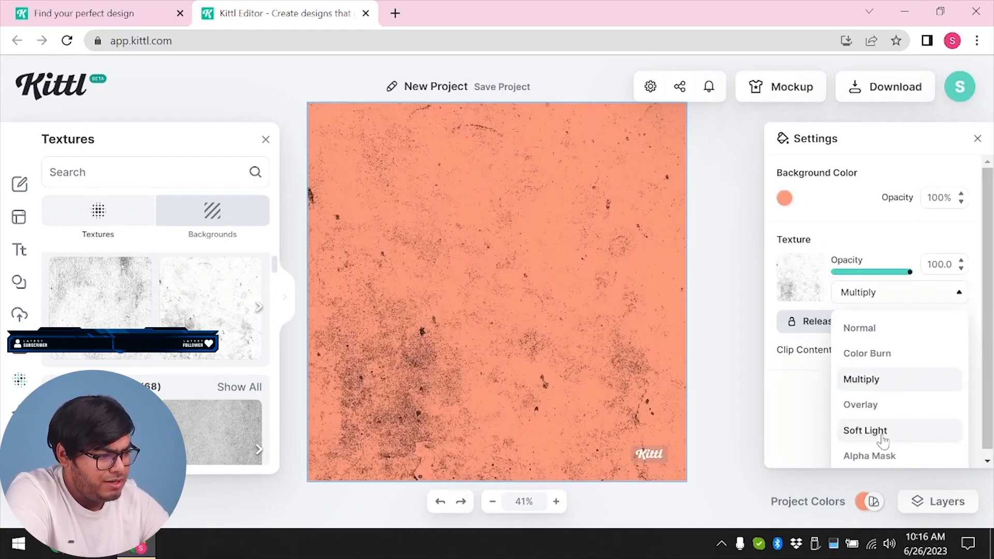
pyautogui.click(878, 426)
pyautogui.click(877, 293)
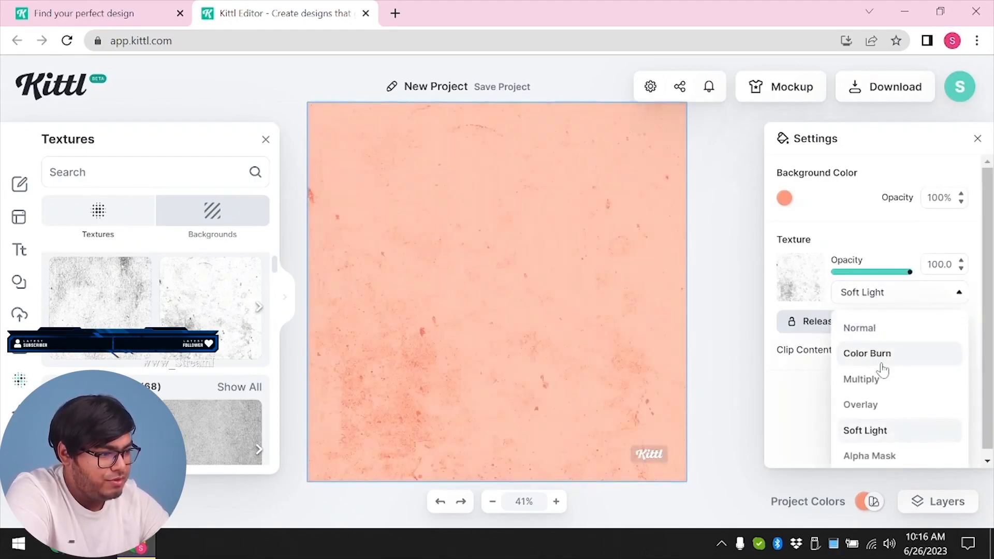
pyautogui.click(882, 376)
pyautogui.moveTo(920, 274); pyautogui.dragTo(903, 276)
# Replace the artboard texture with the leafy branch design from Pattern Textures and look through the following texture categories
pyautogui.scroll(-5, 193, 358)
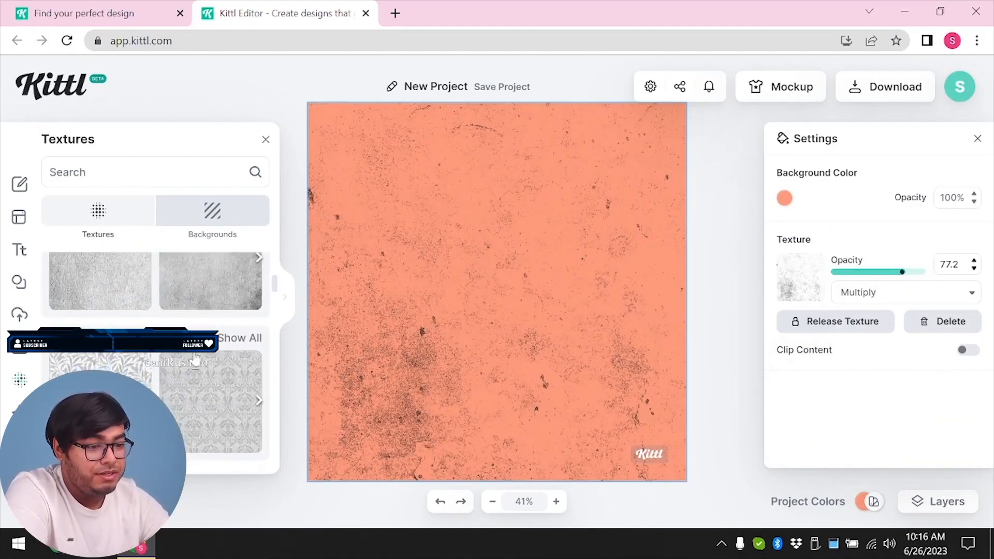
pyautogui.click(119, 344)
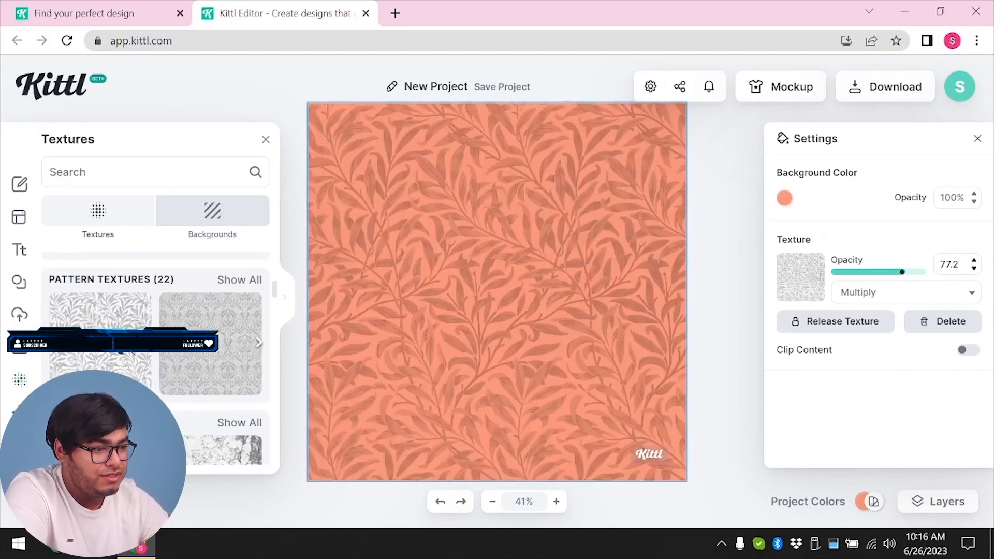
pyautogui.scroll(-2, 119, 344)
pyautogui.scroll(-1, 185, 392)
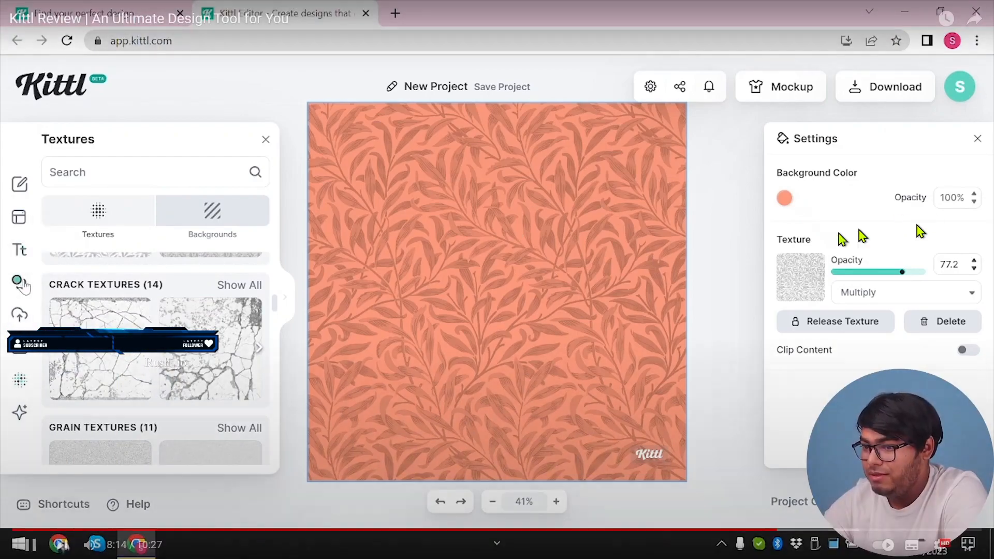
# Browse the ornament and other categories of the elements library and add the navy Florida map shape to the artboard
pyautogui.click(19, 282)
pyautogui.click(126, 322)
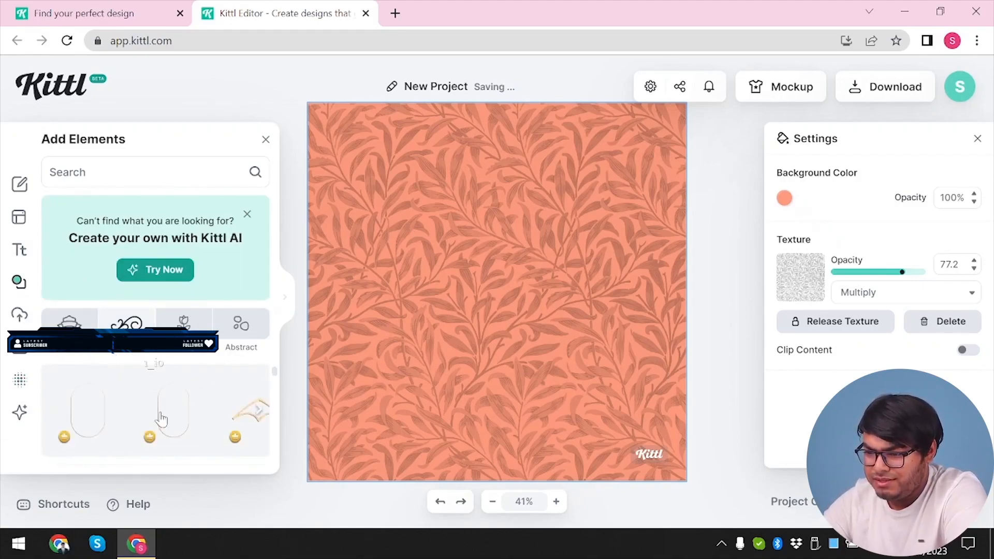
pyautogui.click(259, 410)
pyautogui.click(259, 411)
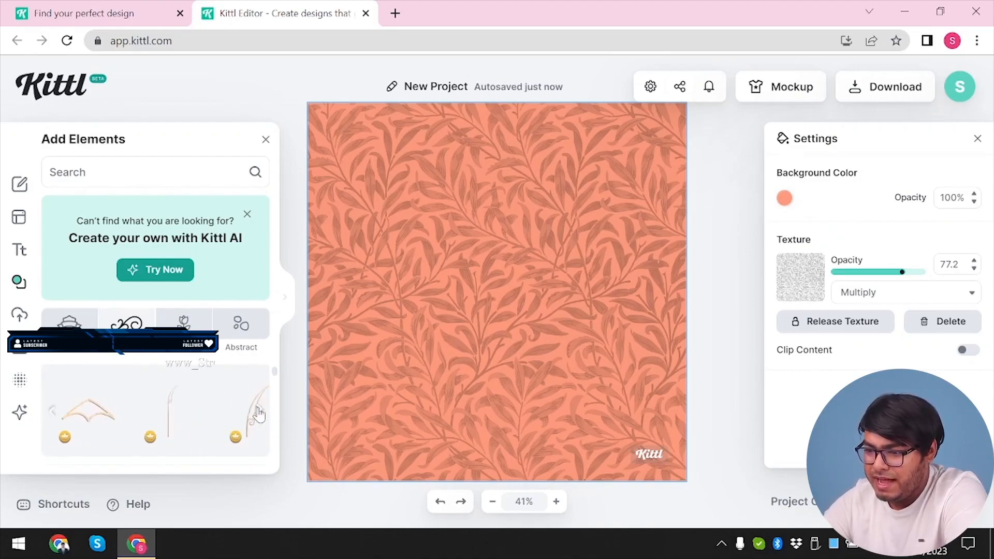
pyautogui.click(186, 321)
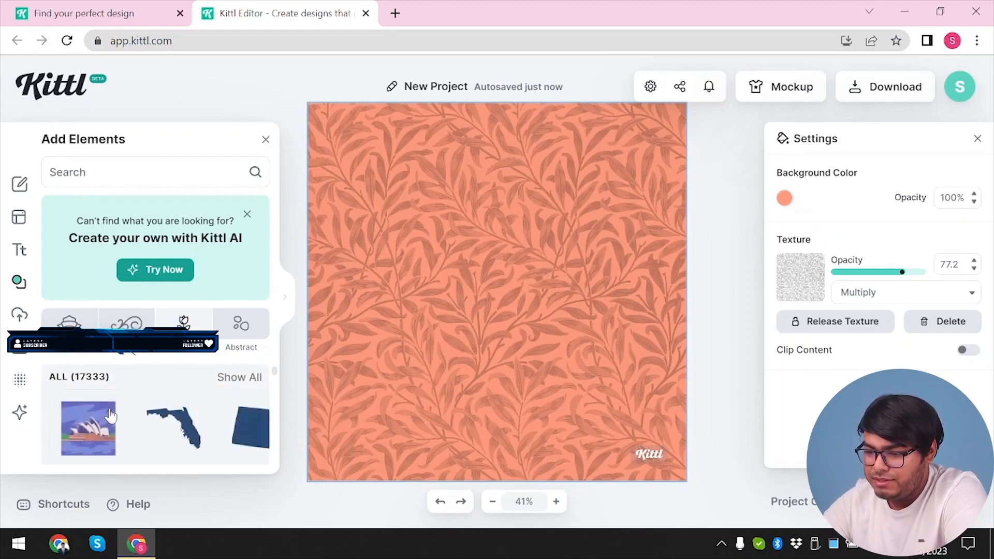
pyautogui.moveTo(173, 428); pyautogui.dragTo(671, 396)
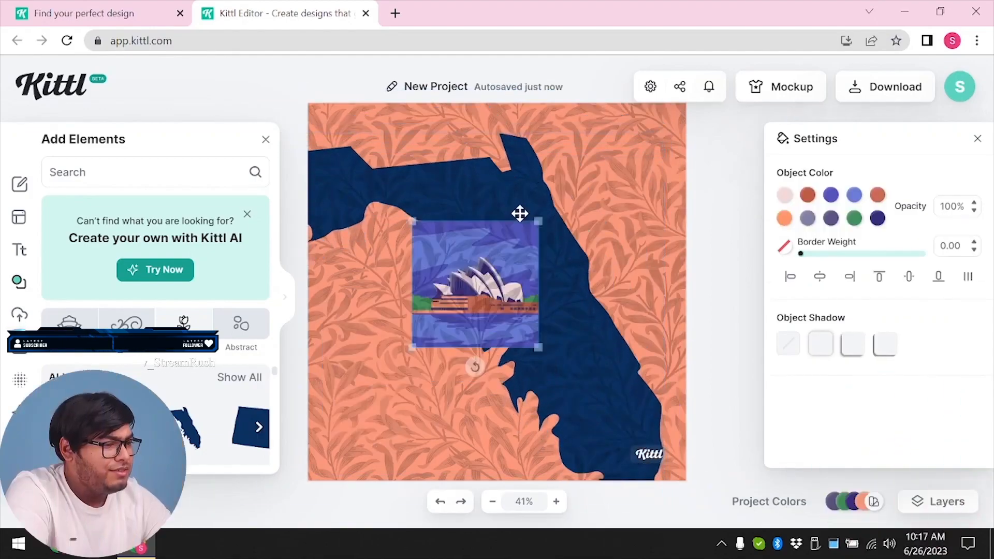
# Place the opera house illustration at the artboard's upper edge and recolor its sails red and its light blue areas pale gray e5e8f3
pyautogui.moveTo(520, 213); pyautogui.dragTo(588, 96)
pyautogui.click(784, 196)
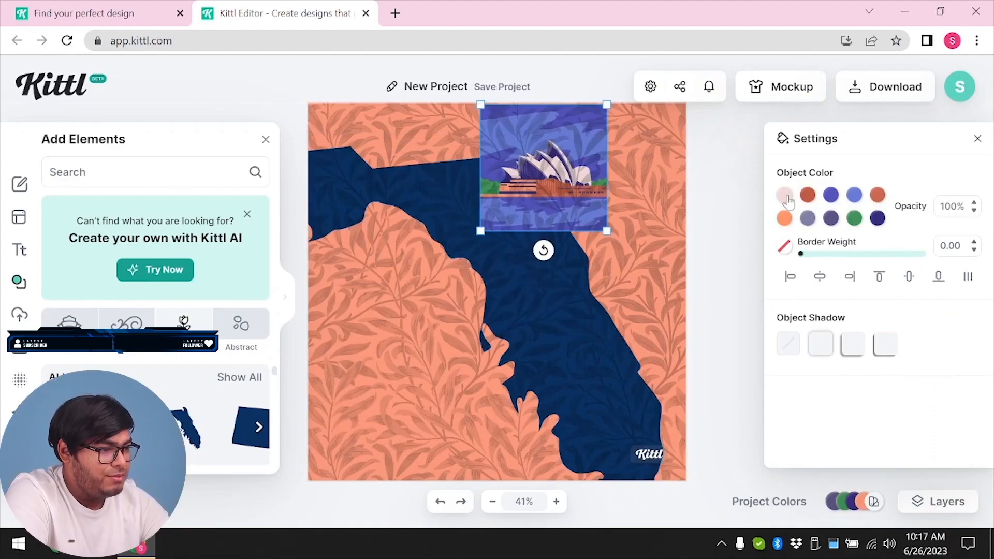
pyautogui.moveTo(641, 234); pyautogui.dragTo(621, 228)
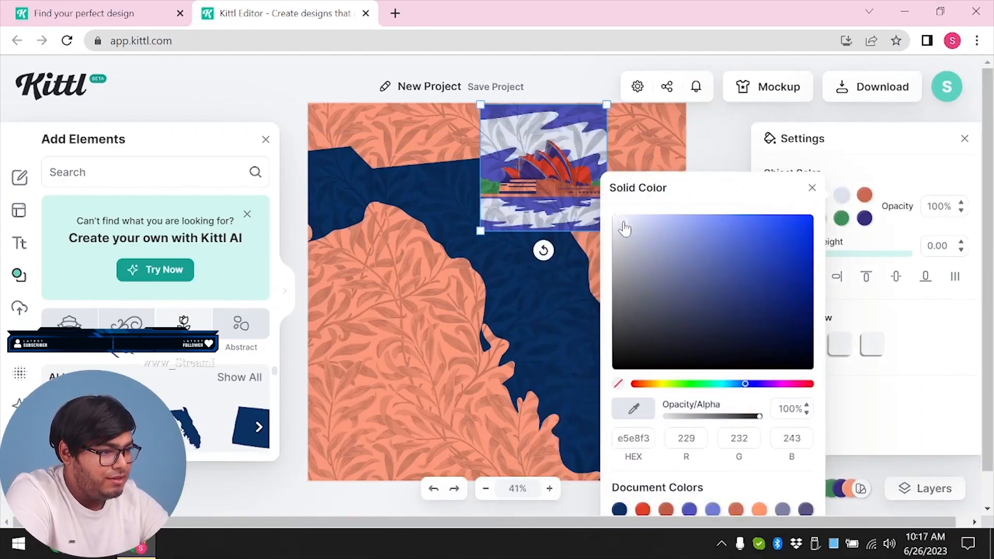
pyautogui.click(812, 187)
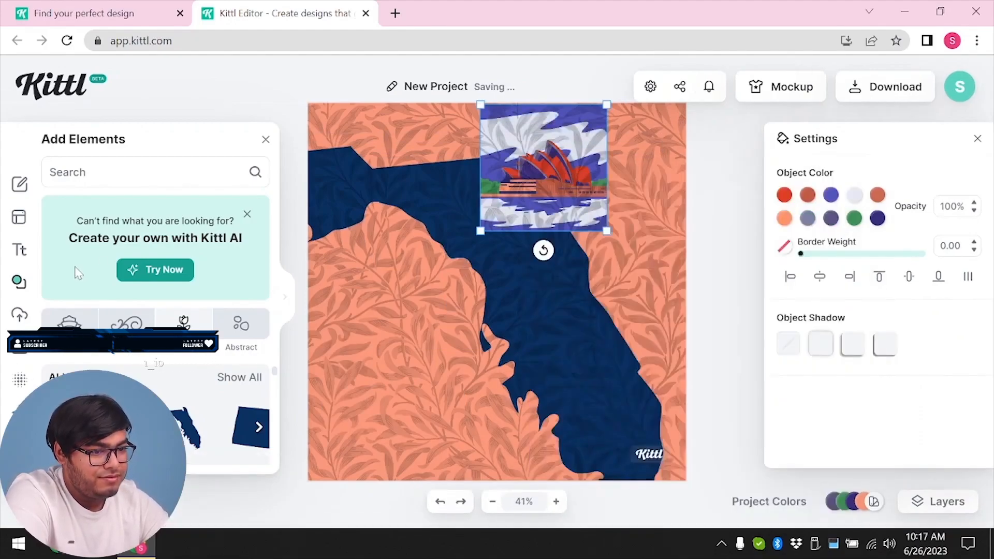
# Add a headline and the vintage Bourbon text design, placing the design in the artboard's lower-left area
pyautogui.click(19, 250)
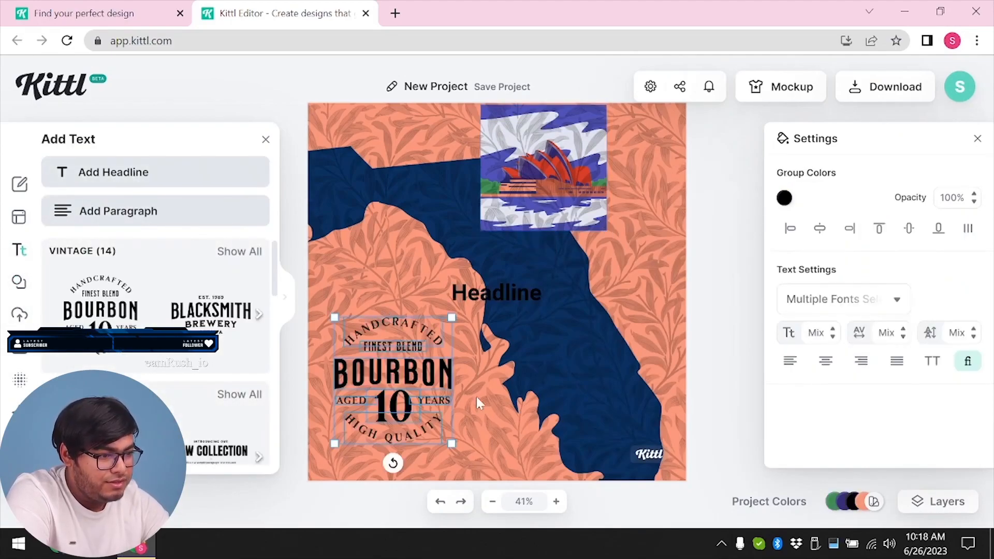
pyautogui.click(475, 404)
pyautogui.click(386, 325)
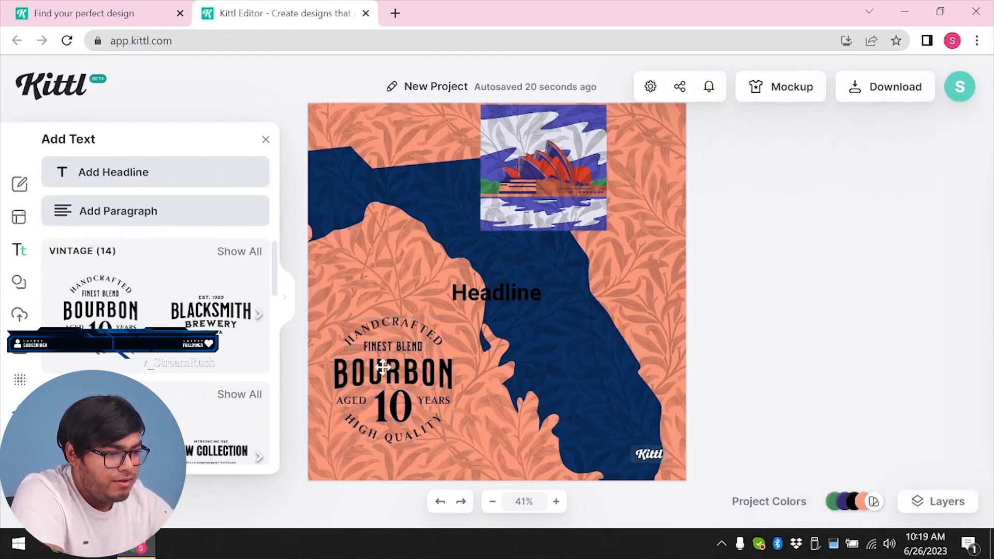
pyautogui.click(382, 366)
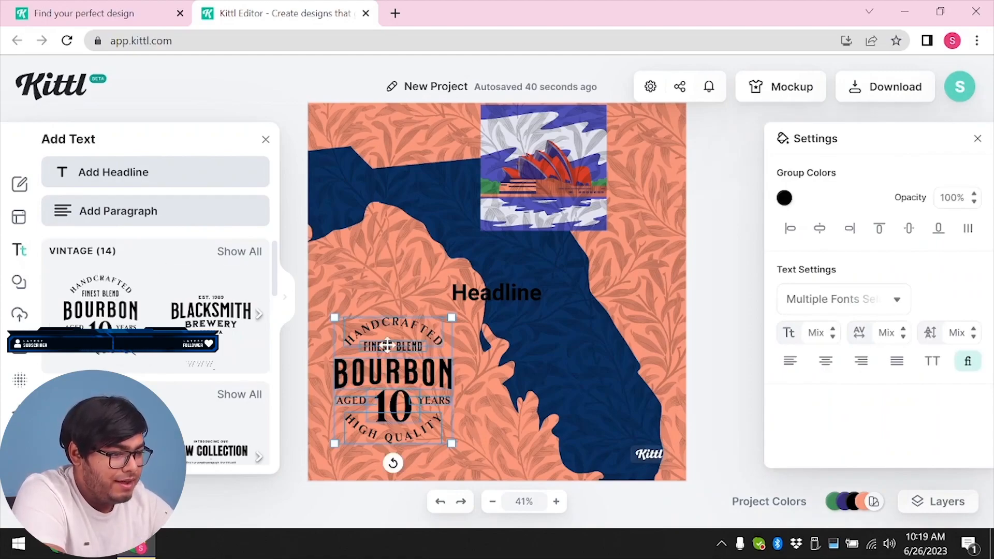
# Change the curved HANDCRAFTED line of the Bourbon text design to TEST PROJECT
pyautogui.doubleClick(405, 325)
pyautogui.doubleClick(374, 326)
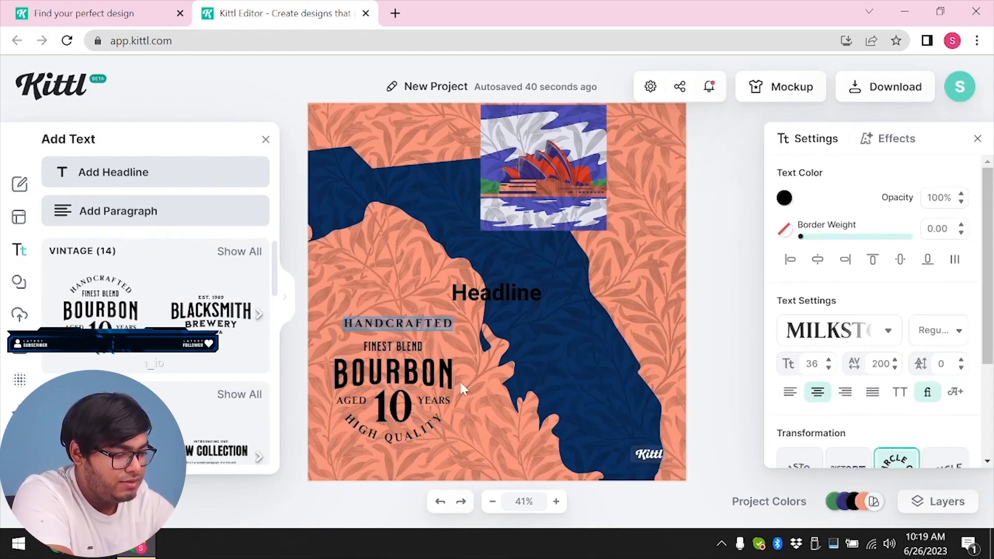
pyautogui.write('TEST H')
pyautogui.write('ROJECT')
pyautogui.press('Return')
pyautogui.press('BackSpace')
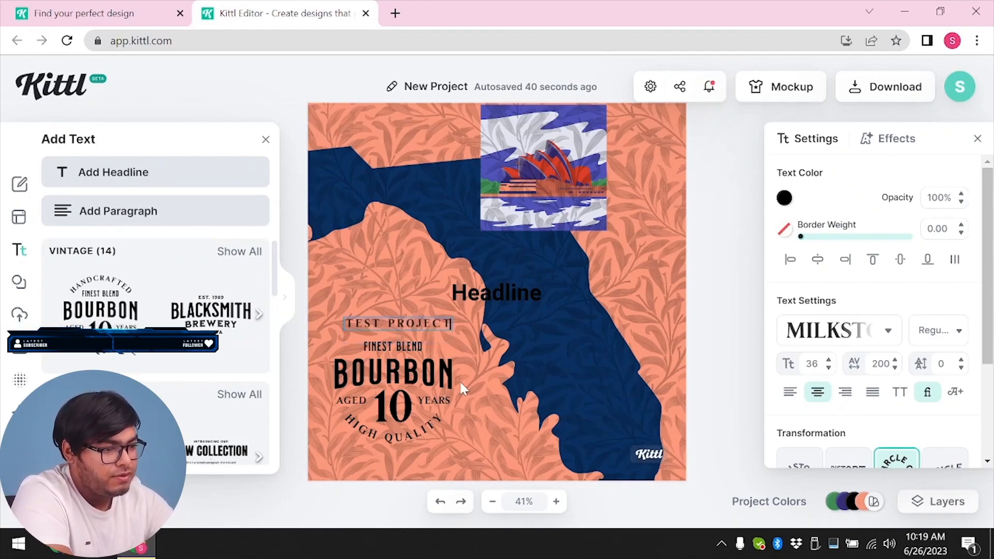
pyautogui.click(710, 290)
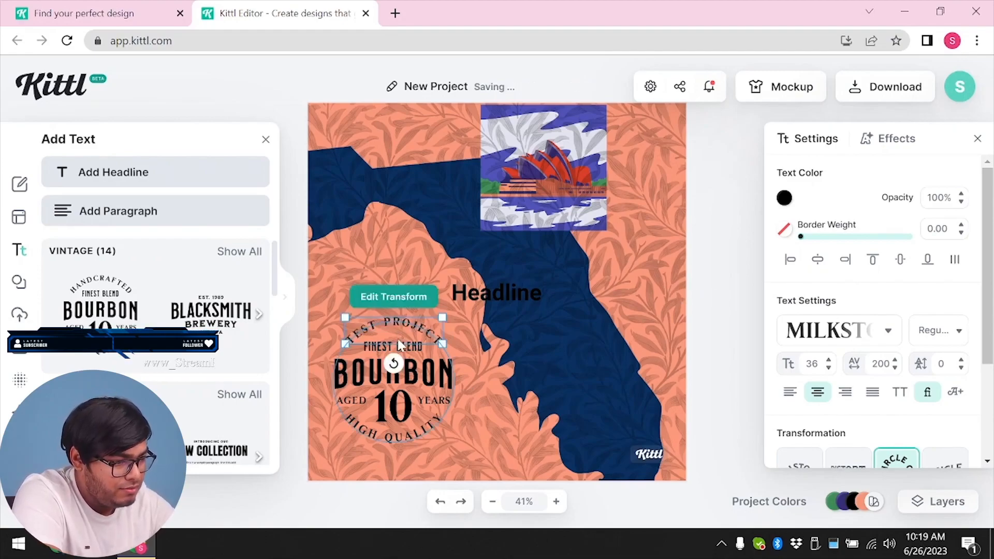
# Change the FINEST BLEND line of the text design to FINEST NOT BLEND
pyautogui.click(411, 349)
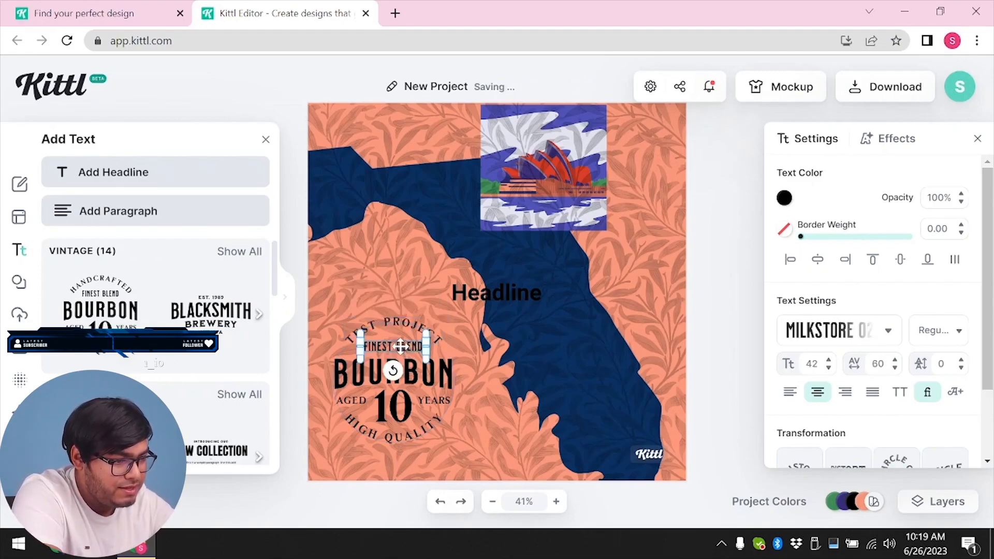
pyautogui.doubleClick(401, 346)
pyautogui.write('NOT BLEND')
pyautogui.press('BackSpace')
pyautogui.press('BackSpace')
pyautogui.press('BackSpace')
pyautogui.press('BackSpace')
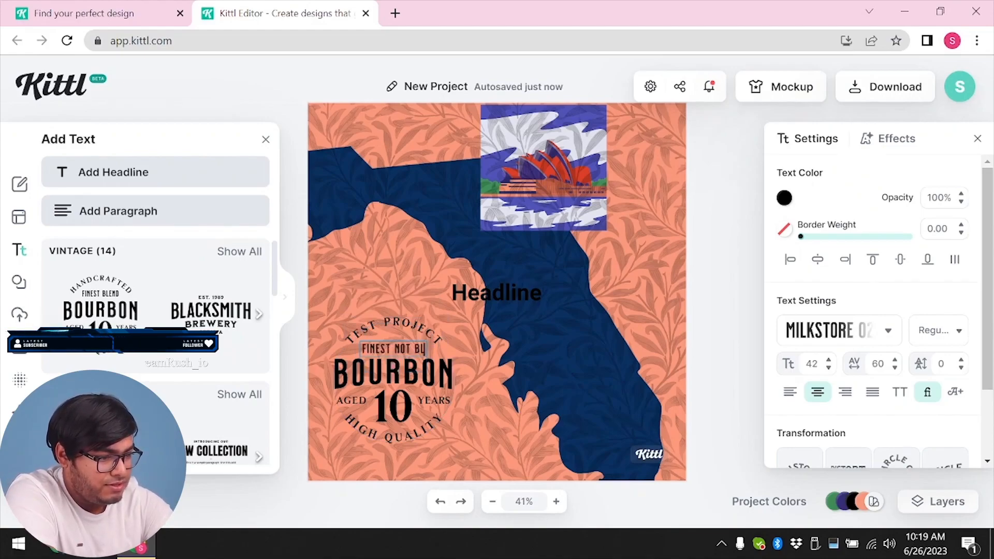
pyautogui.press('BackSpace')
pyautogui.press('BackSpace')
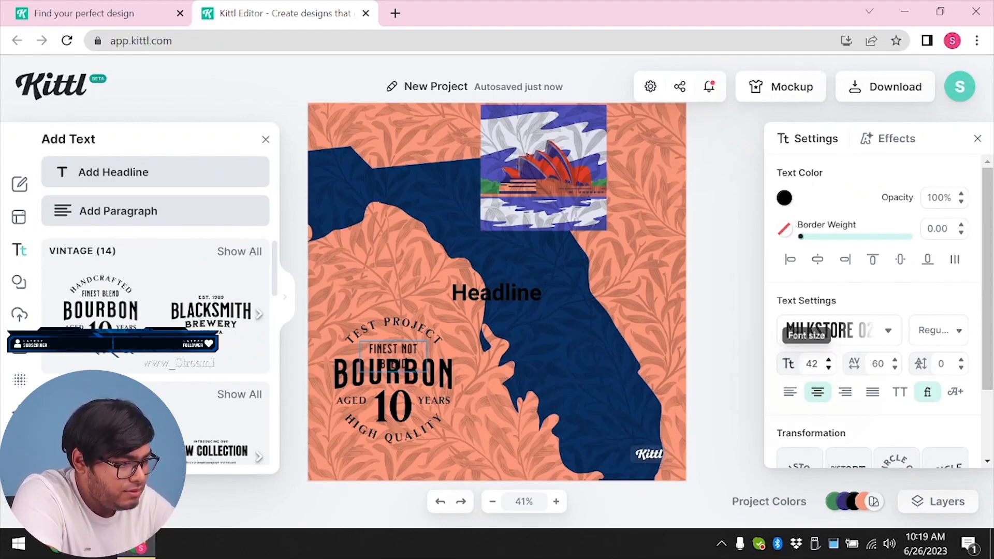
# Fit the FINEST NOT BLEND line on one row with font size 37, letter spacing 55 and a slightly wider text box
pyautogui.click(828, 368)
pyautogui.click(895, 368)
pyautogui.click(895, 368)
pyautogui.click(895, 368)
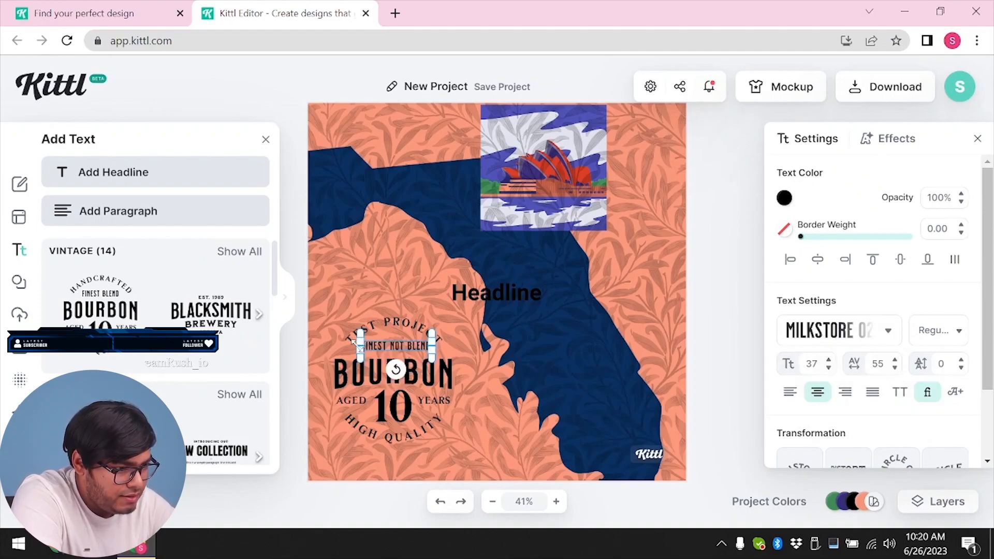
pyautogui.moveTo(353, 340); pyautogui.dragTo(346, 341)
pyautogui.click(724, 319)
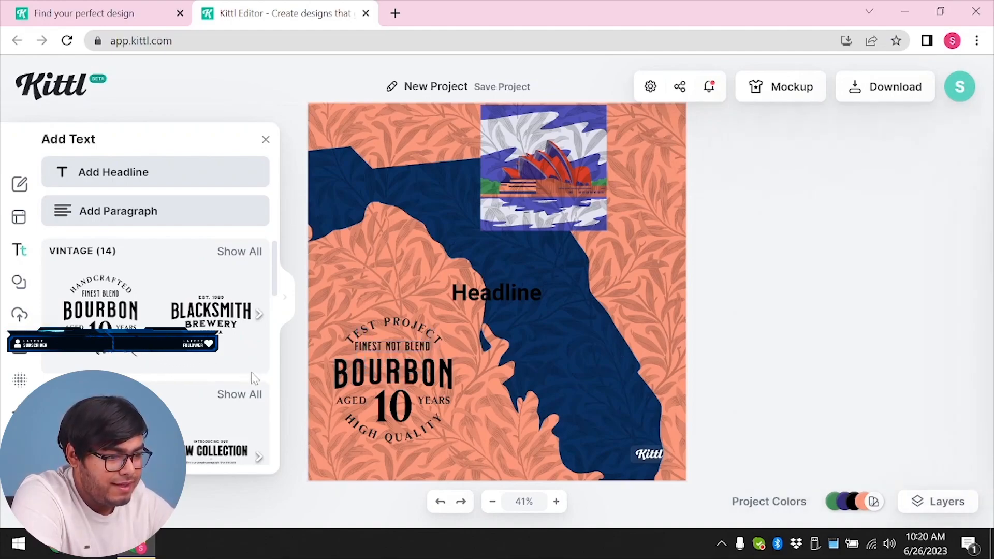
# Change the word BOURBON to CHANGE and inspect the settings of the YEARS and HIGH QUALITY lines below it
pyautogui.click(403, 375)
pyautogui.doubleClick(365, 376)
pyautogui.doubleClick(371, 378)
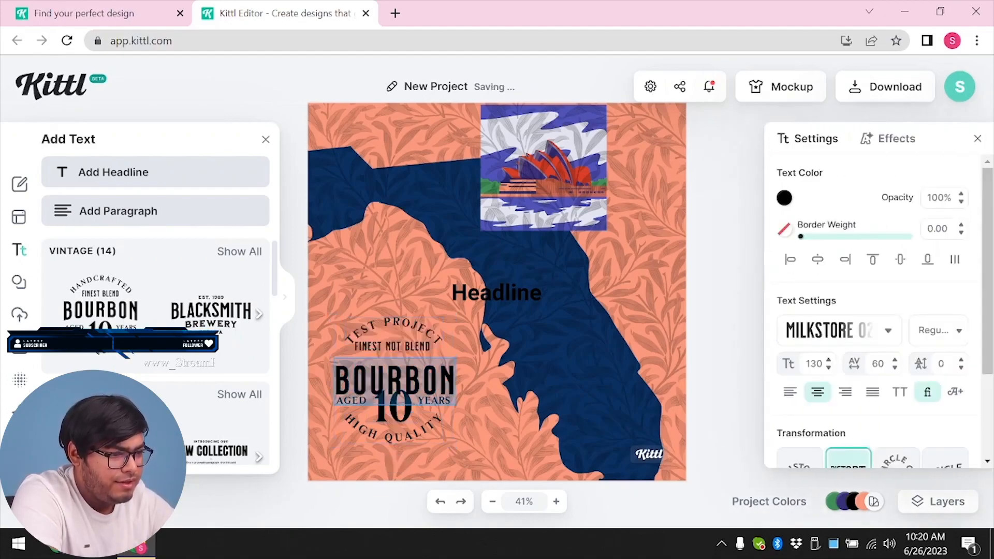
pyautogui.write('CHANGE')
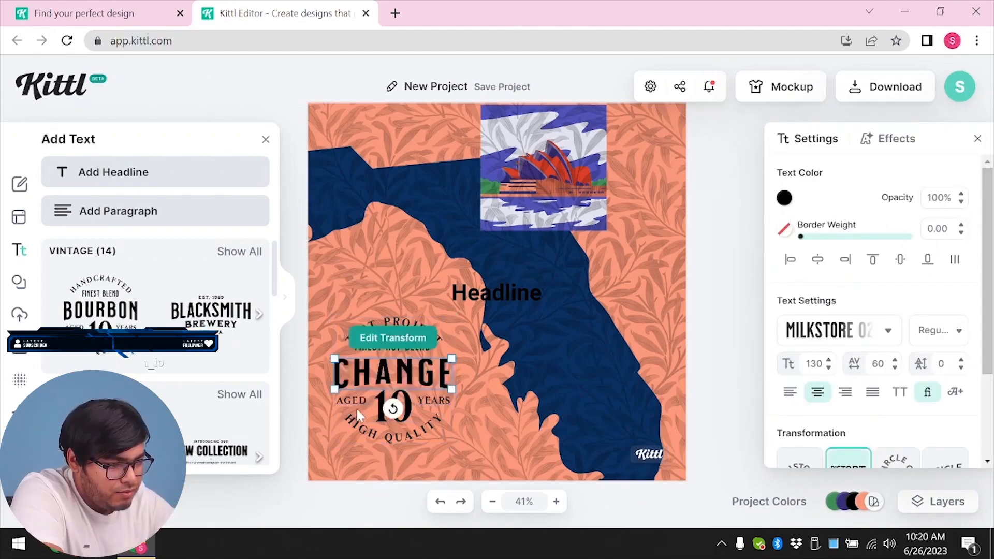
pyautogui.click(360, 401)
pyautogui.click(434, 397)
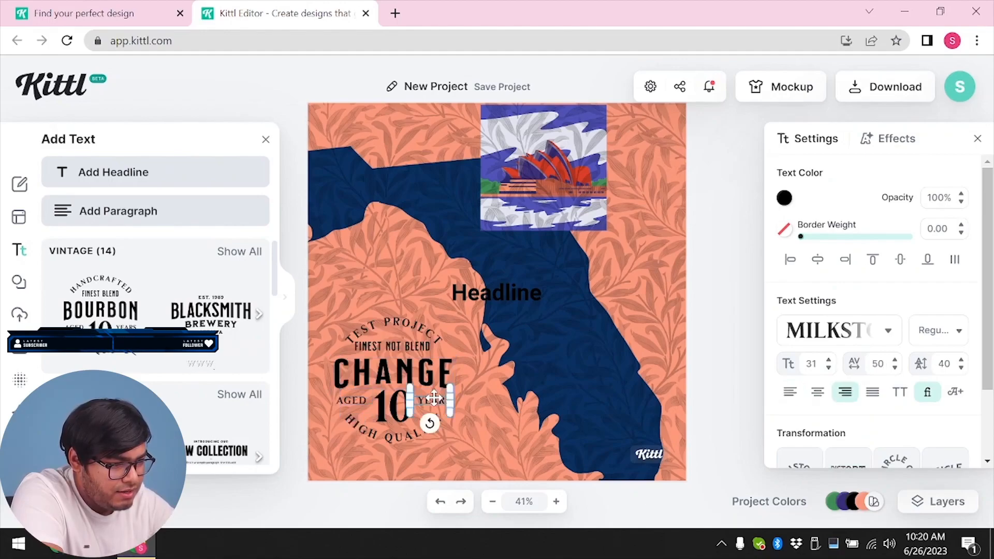
pyautogui.click(361, 436)
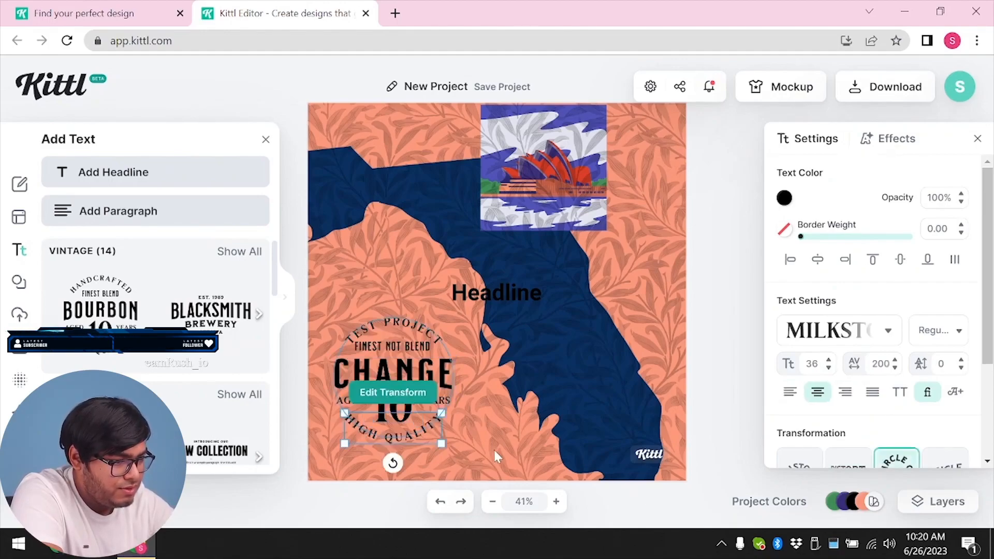
pyautogui.click(716, 344)
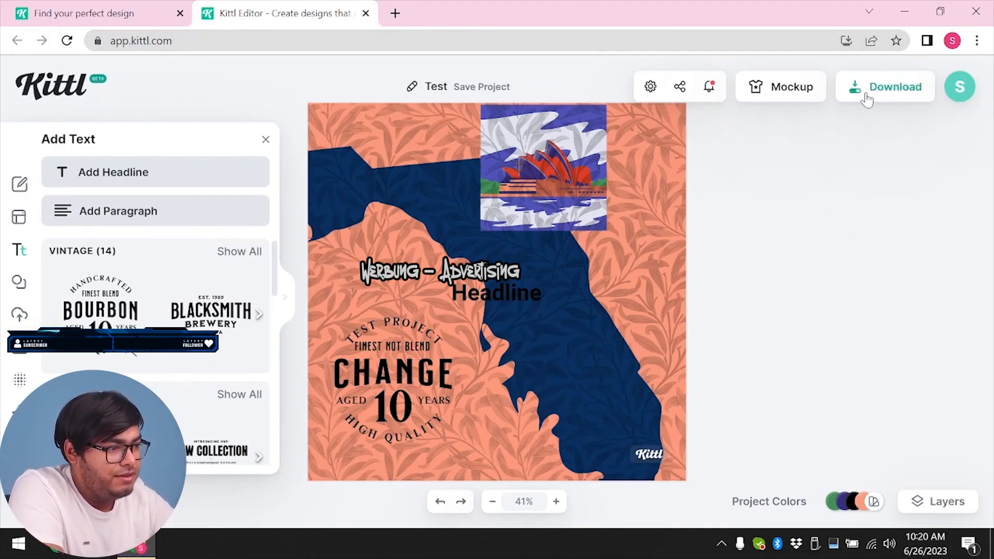
# Name the project Test, download it as an 800 by 800 px PNG, and dismiss the credit reminder
pyautogui.click(865, 95)
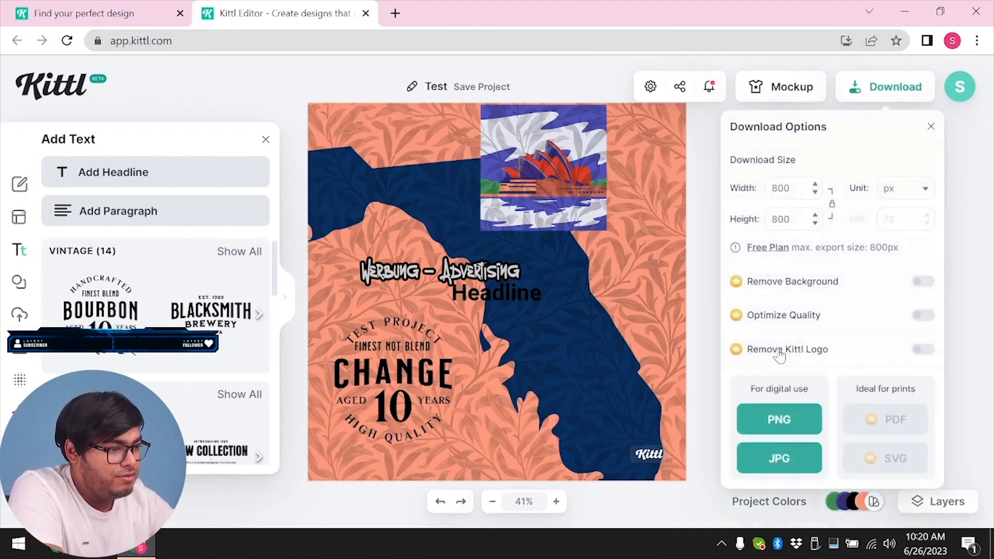
pyautogui.click(773, 419)
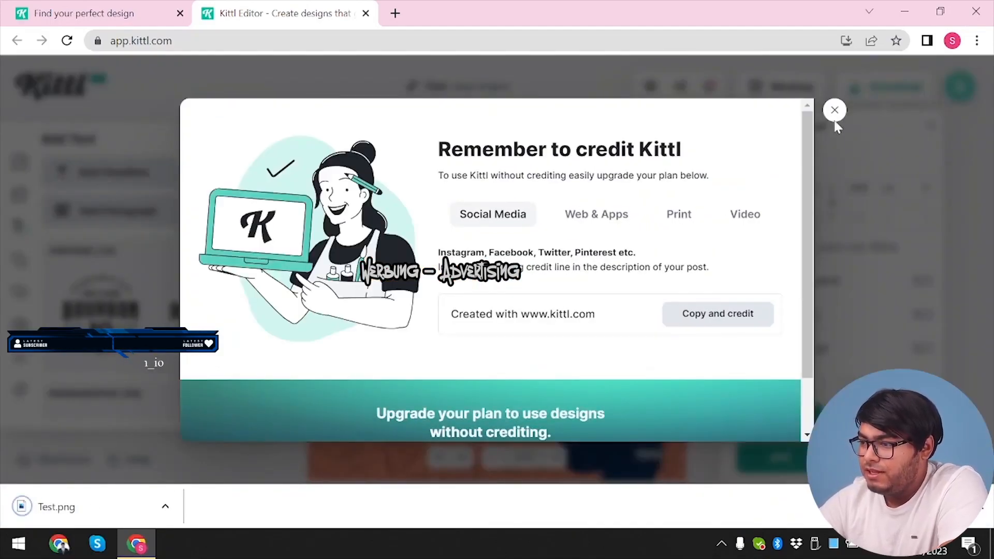
pyautogui.click(835, 116)
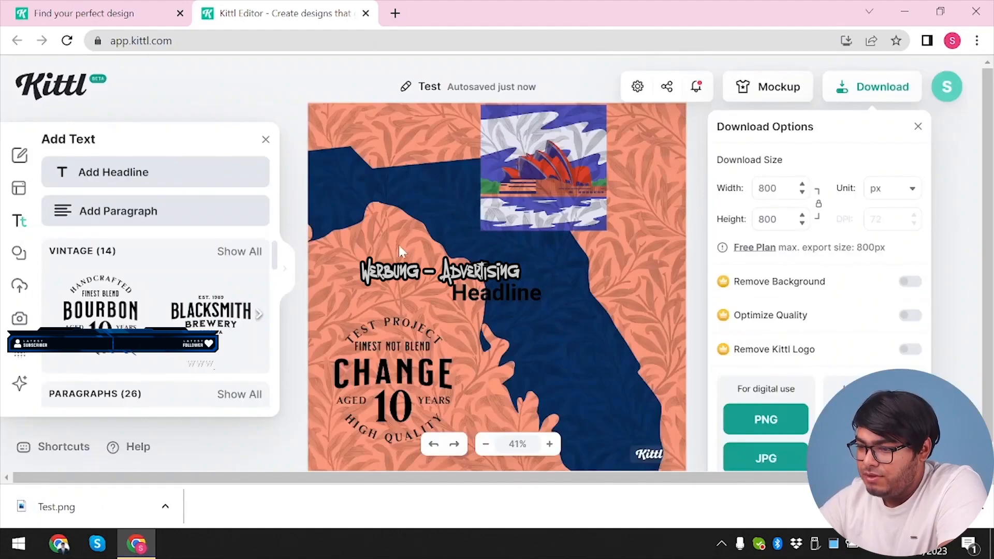
# View the saved Test project in My Projects and close the editor's browser tab
pyautogui.click(415, 257)
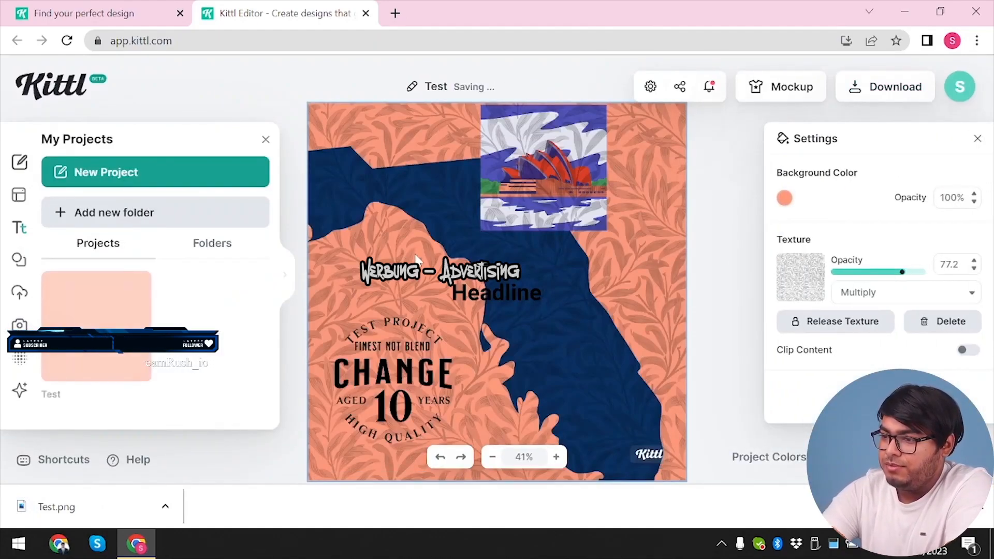
pyautogui.click(365, 13)
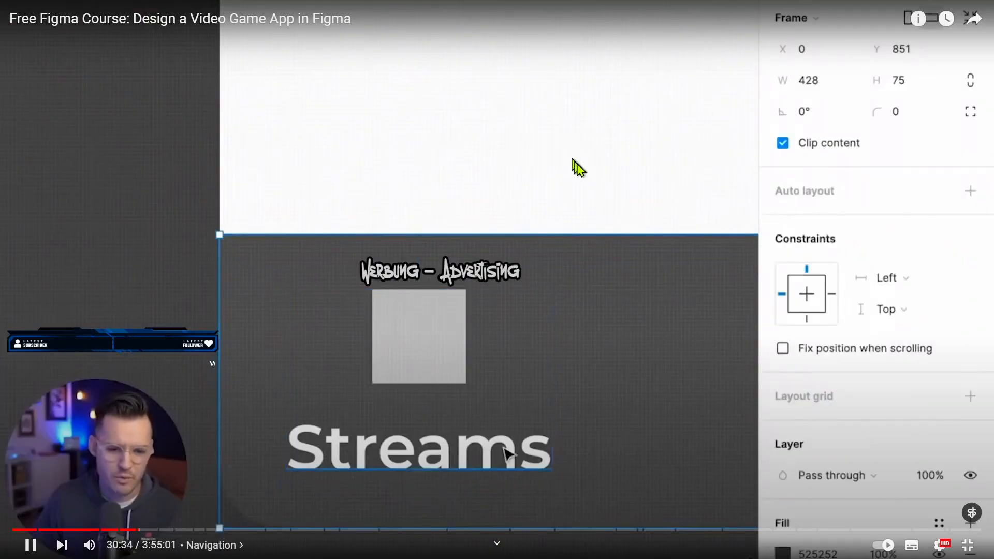
pyautogui.click(806, 135)
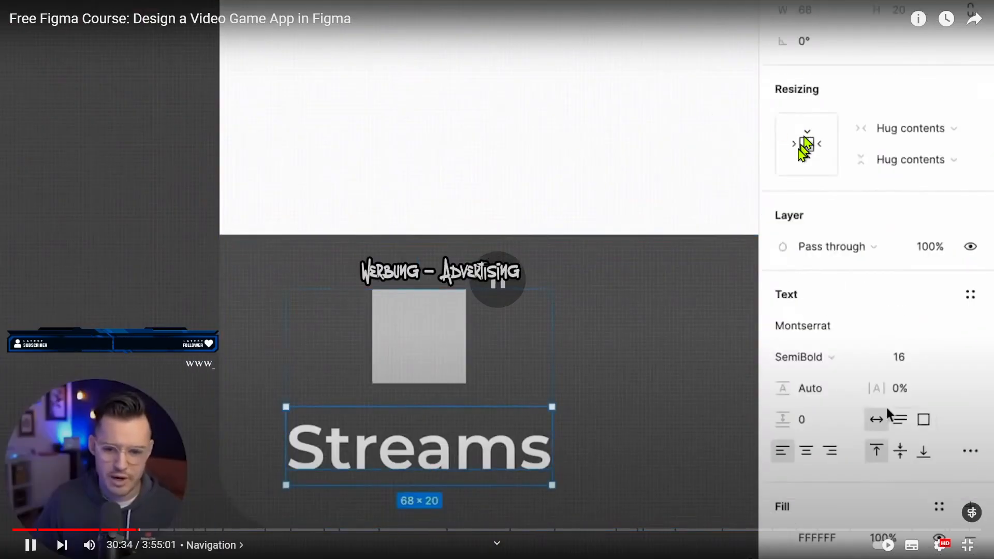